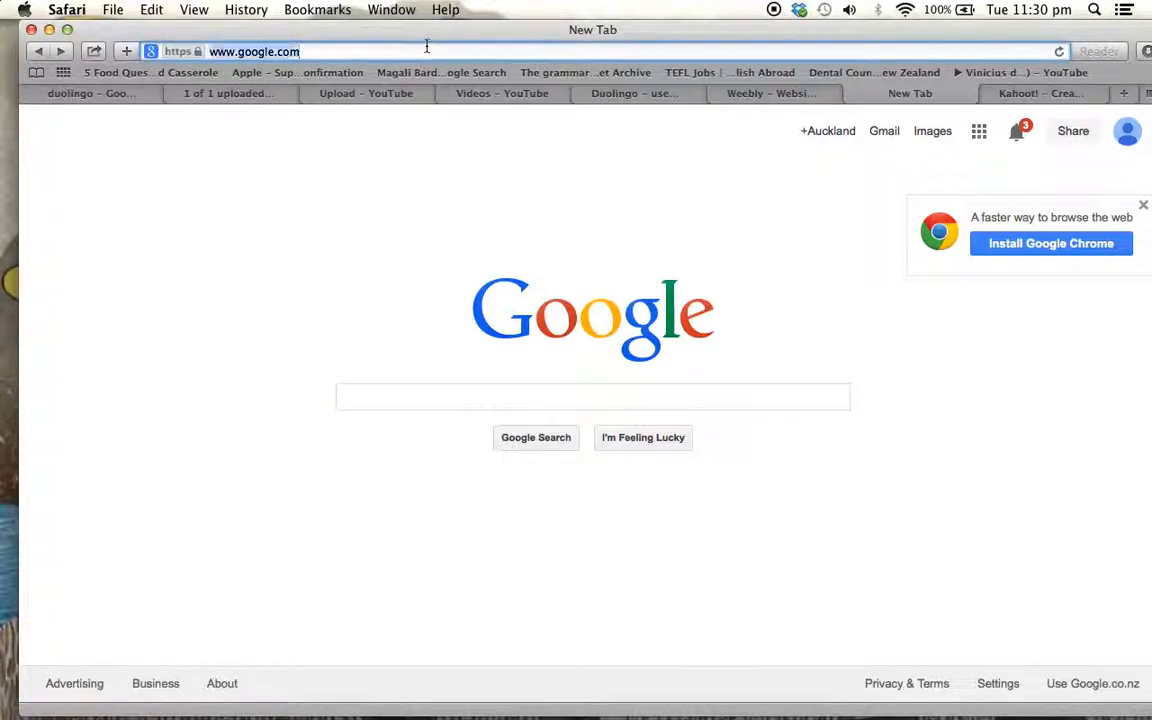
type("kahoot.com")
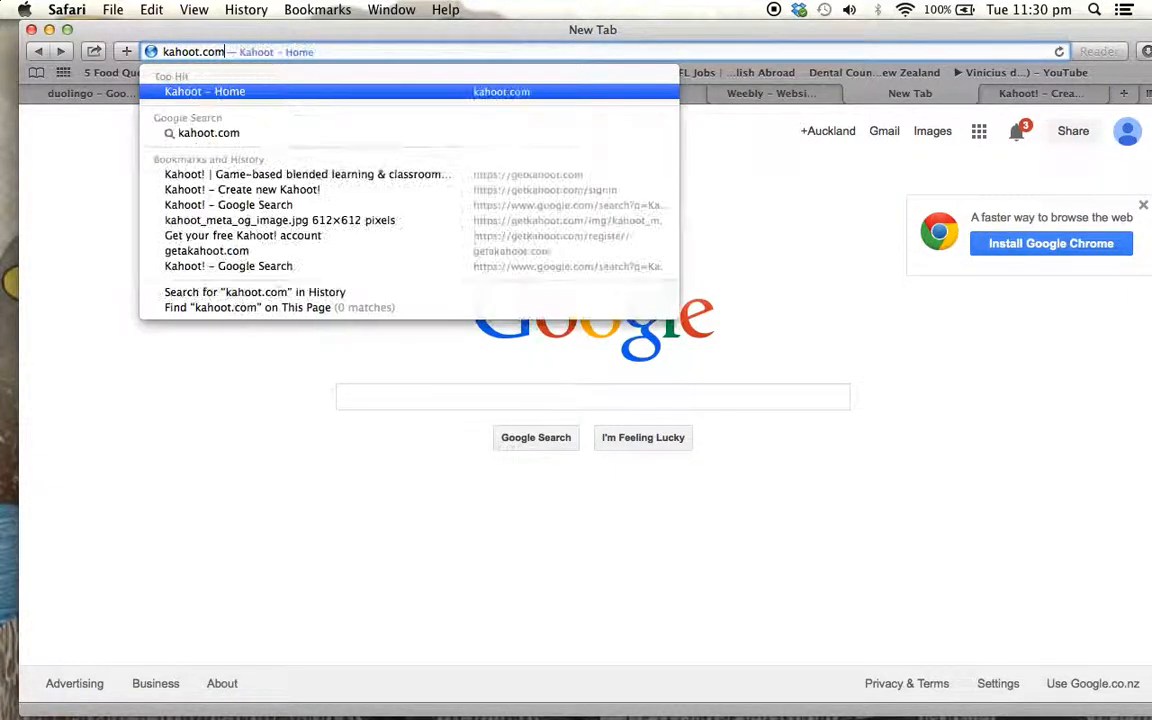
key("Return")
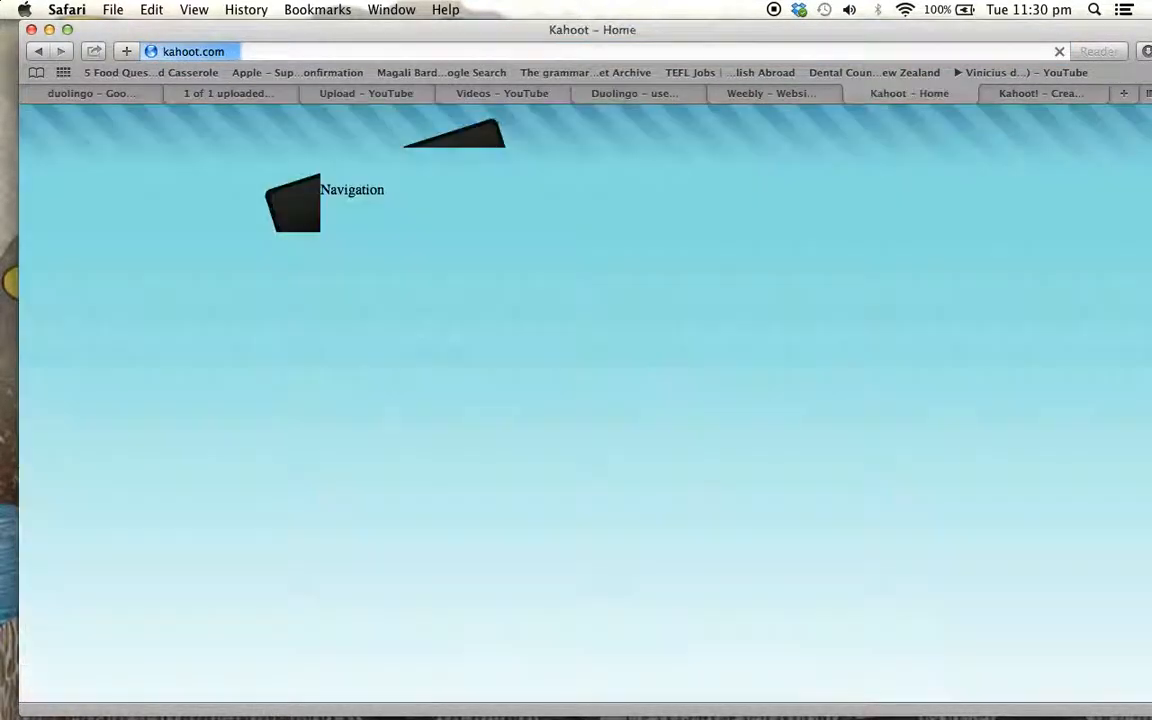
scroll(923, 605, "down", 5)
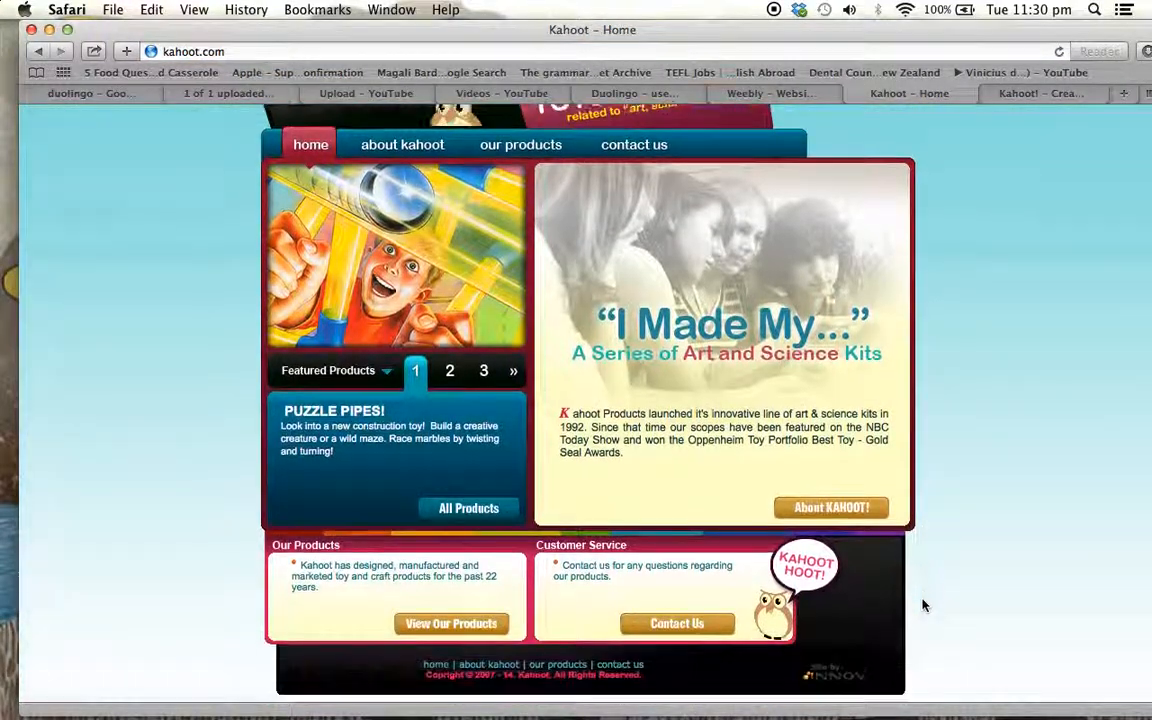
left_click(39, 52)
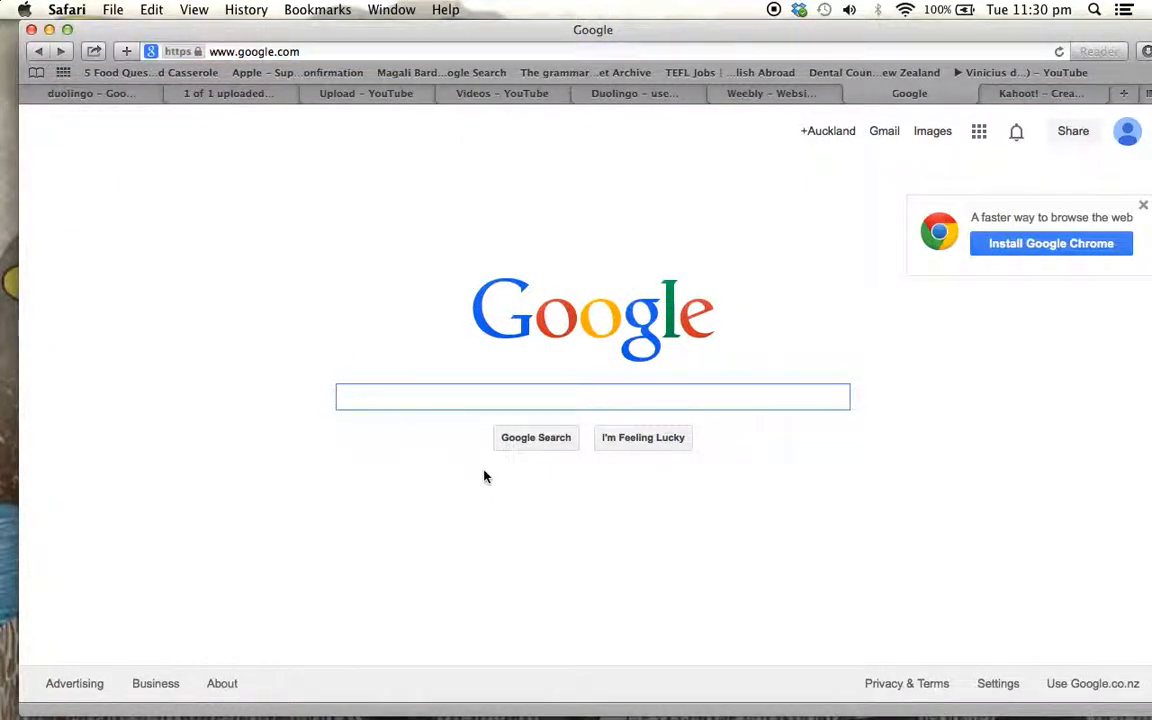
Search Google for kahoot, open the getkahoot.com site and sign in
type("kahoot")
key("Return")
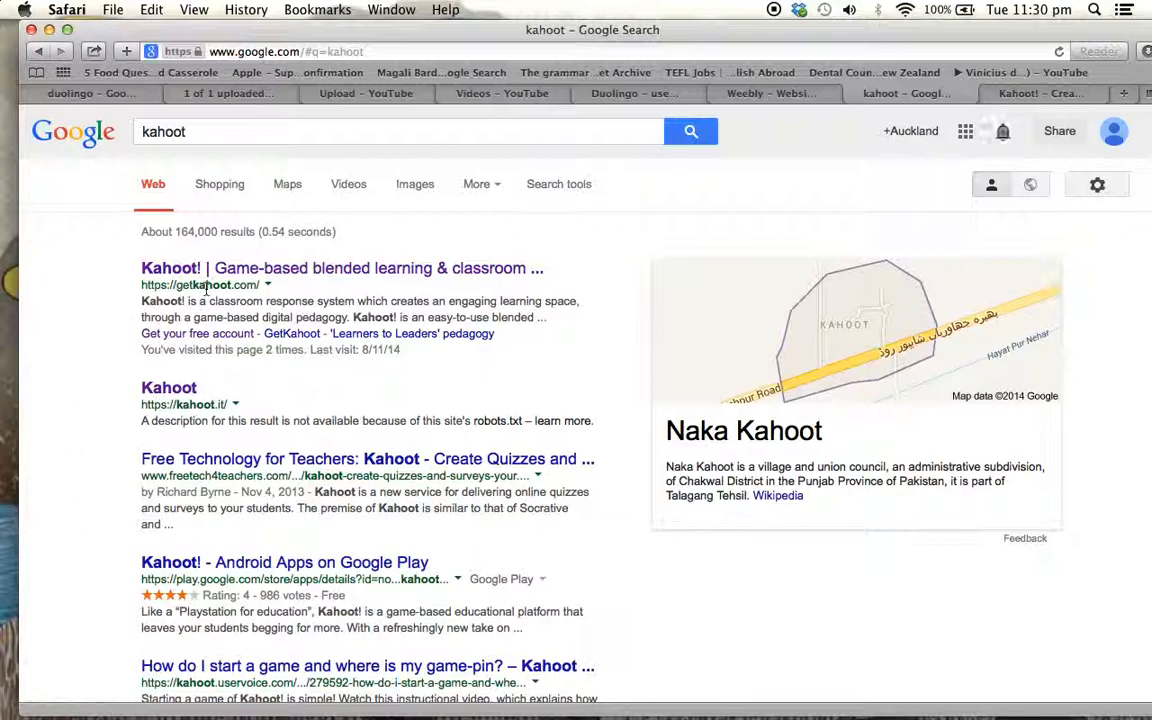
left_click_drag(134, 288, 278, 289)
left_click(277, 272)
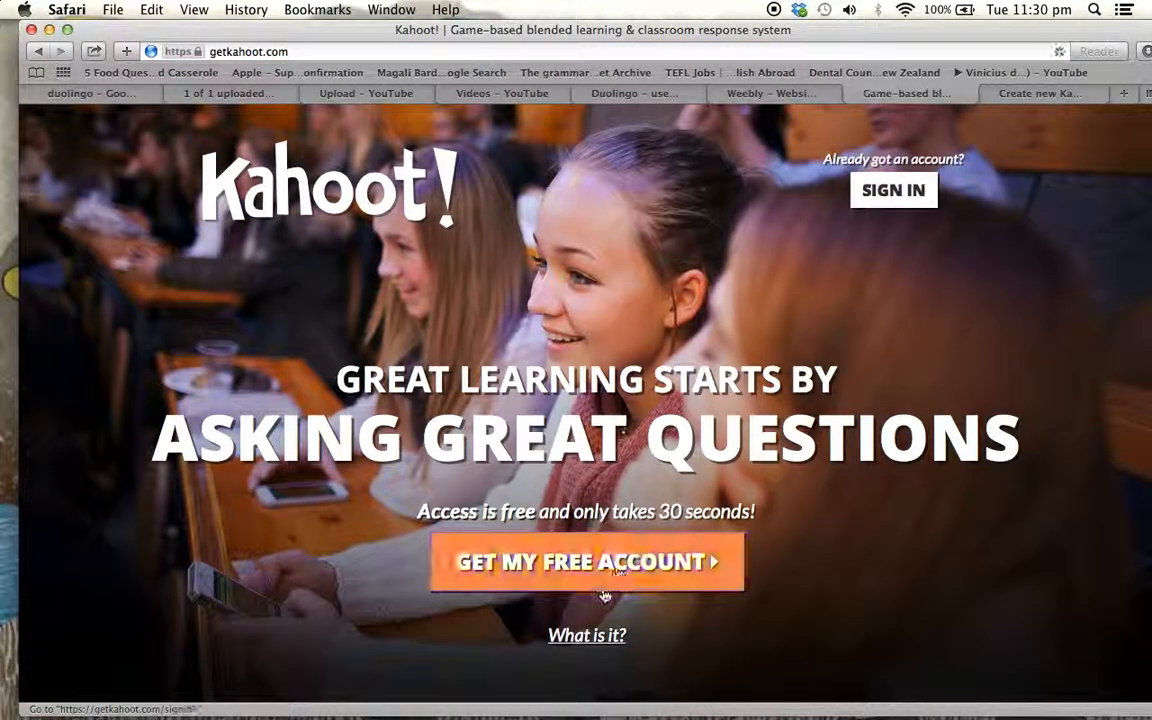
left_click(887, 200)
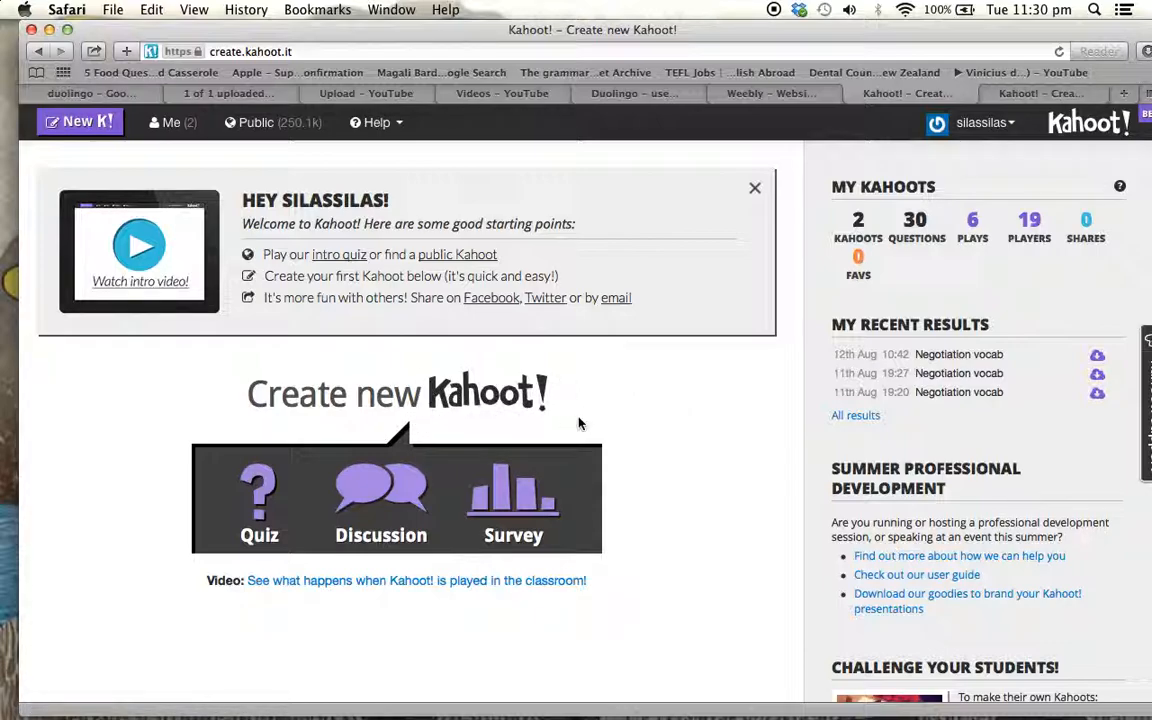
Create a new quiz named "test quiz"
left_click(259, 515)
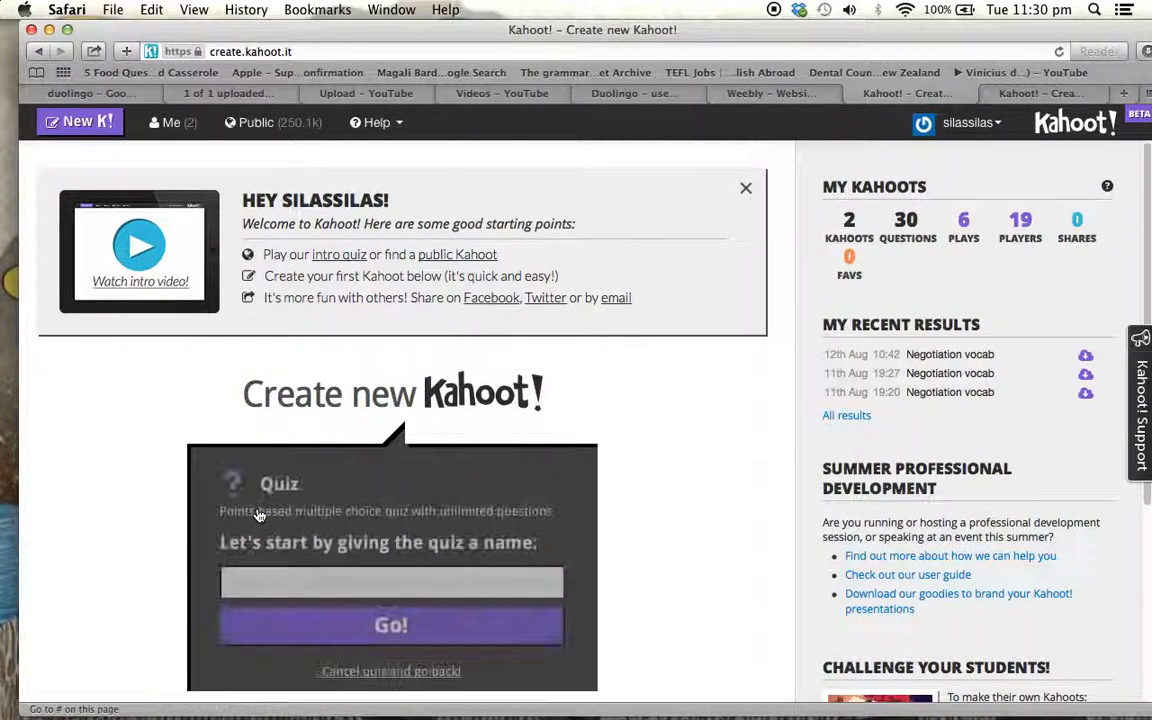
left_click(543, 580)
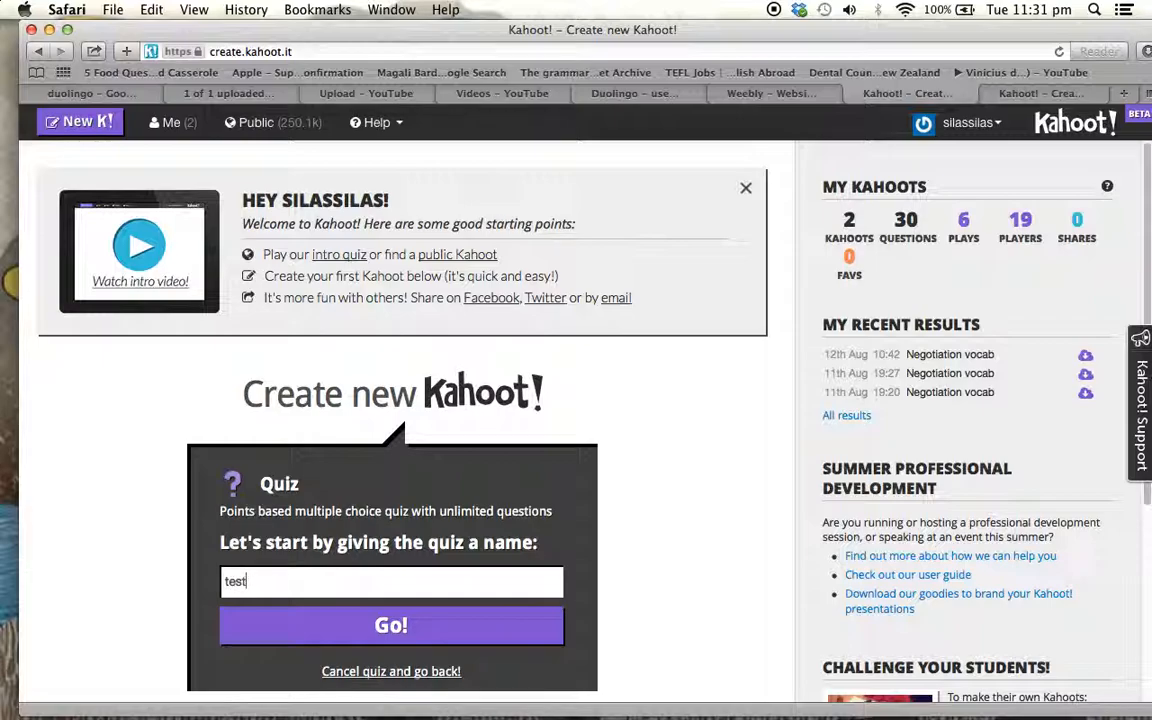
left_click(472, 632)
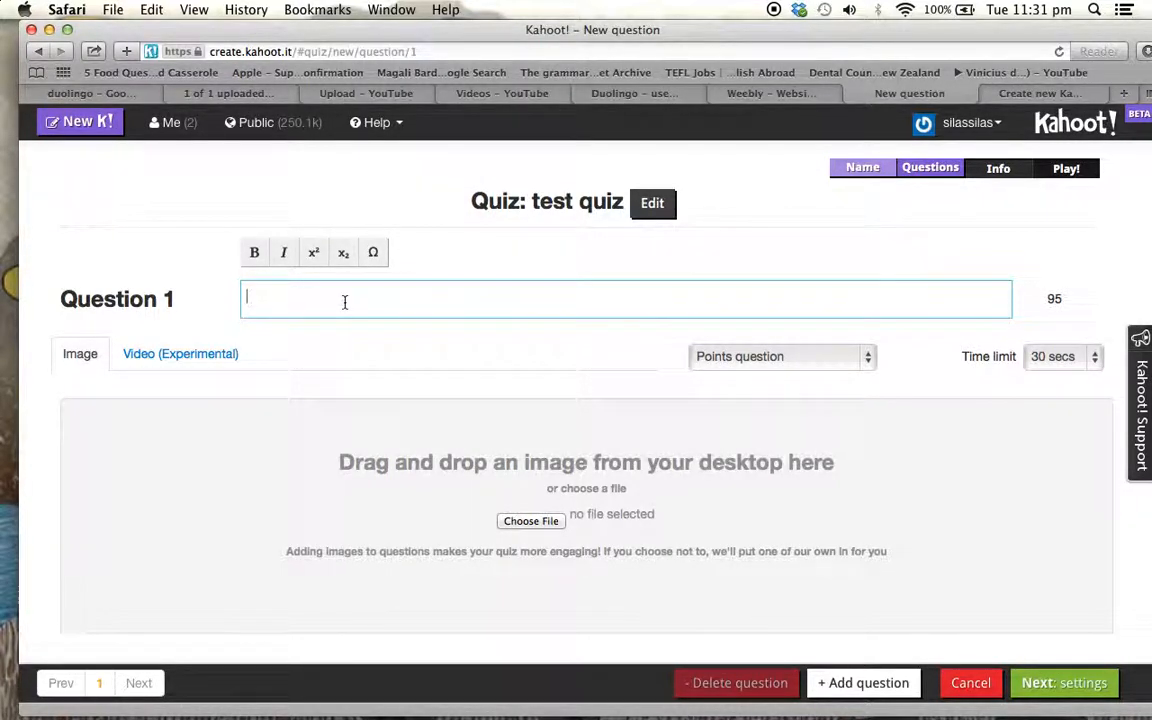
scroll(743, 445, "down", 3)
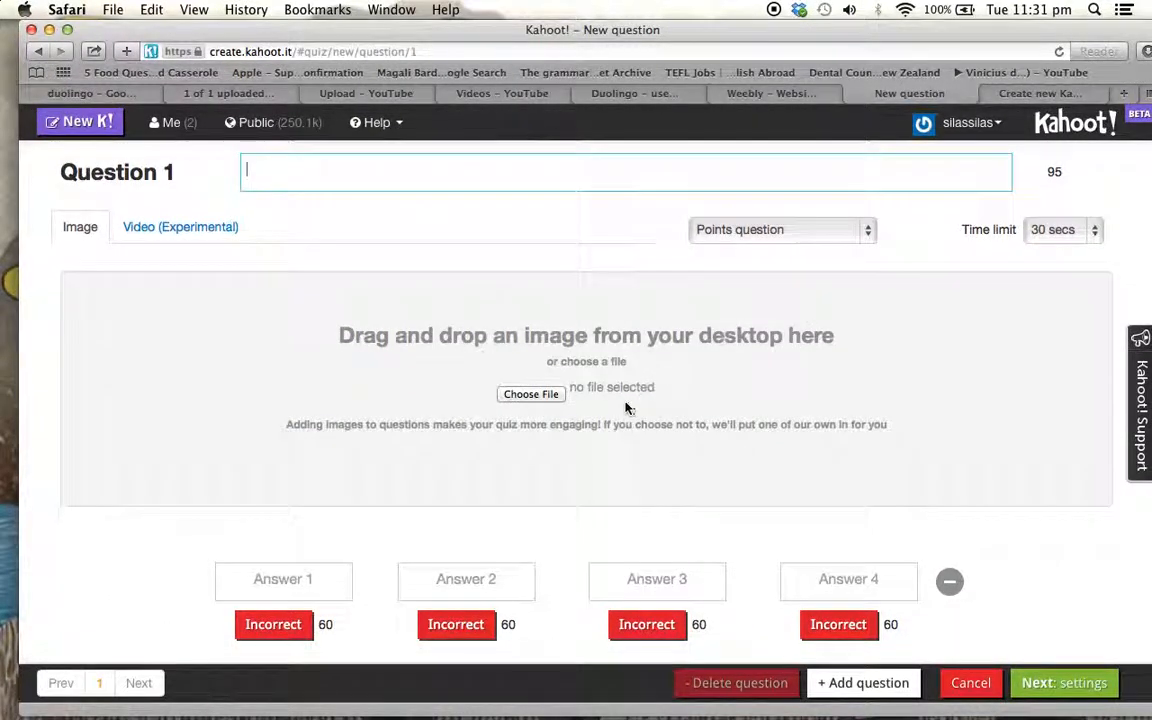
left_click(531, 394)
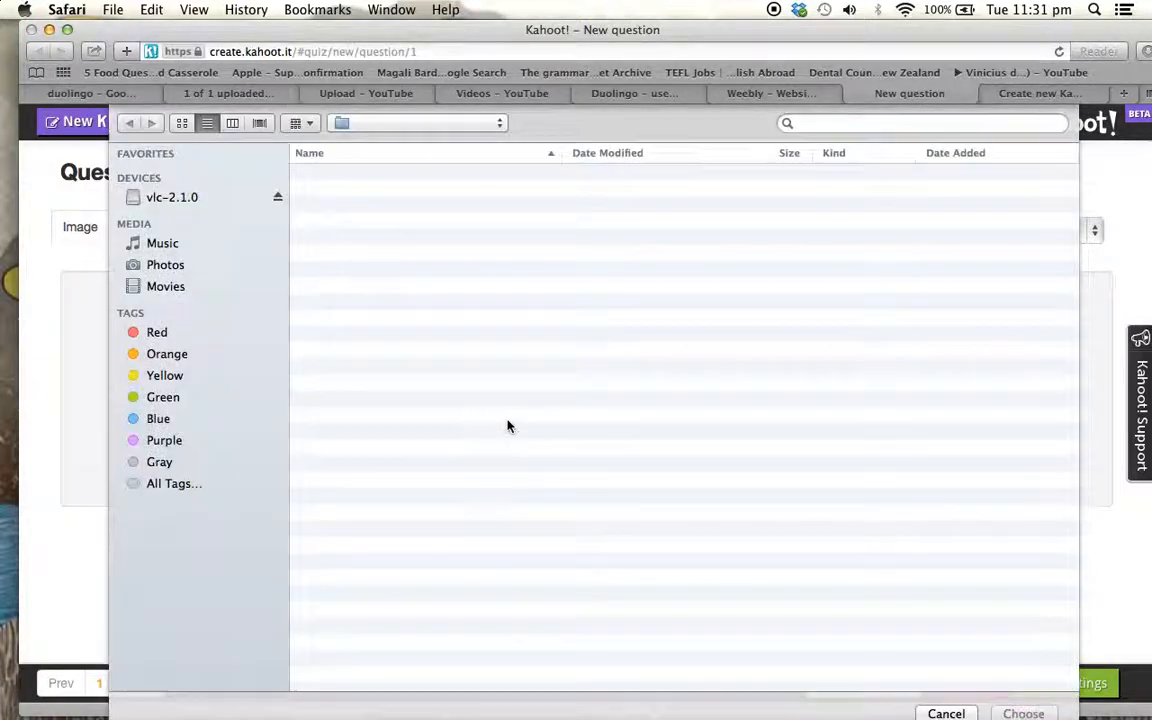
key("Escape")
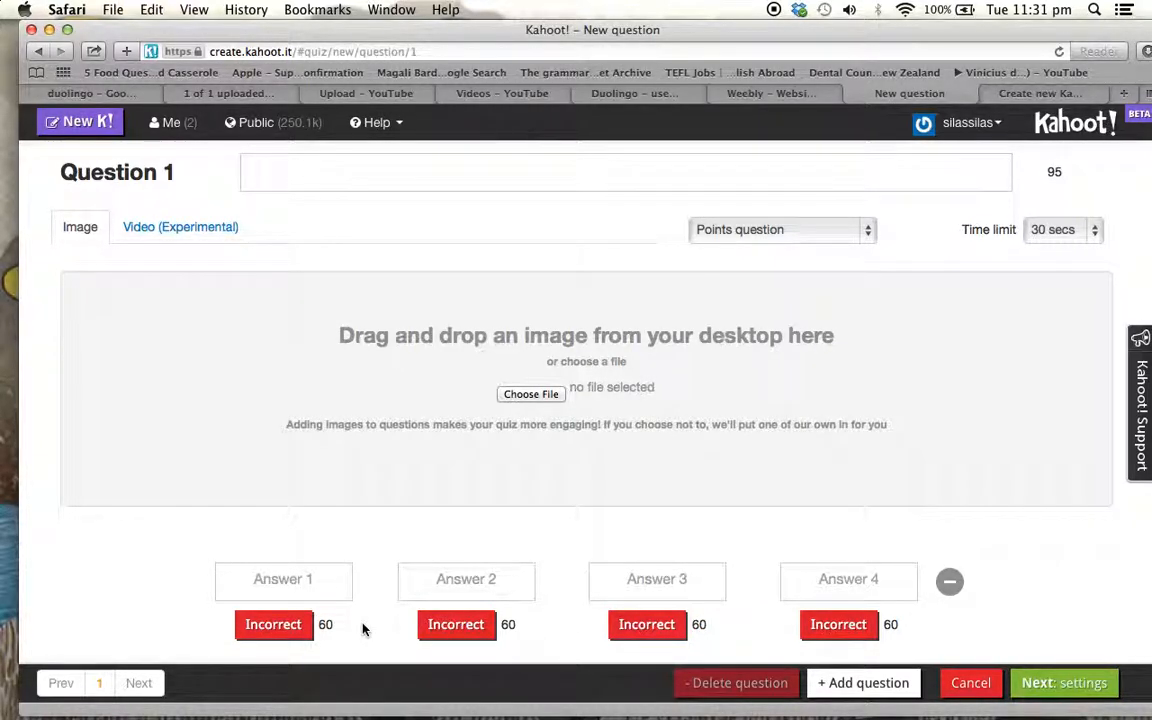
Reduce question 1 to two answer choices and restore all four
left_click(459, 588)
left_click(949, 581)
left_click(944, 589)
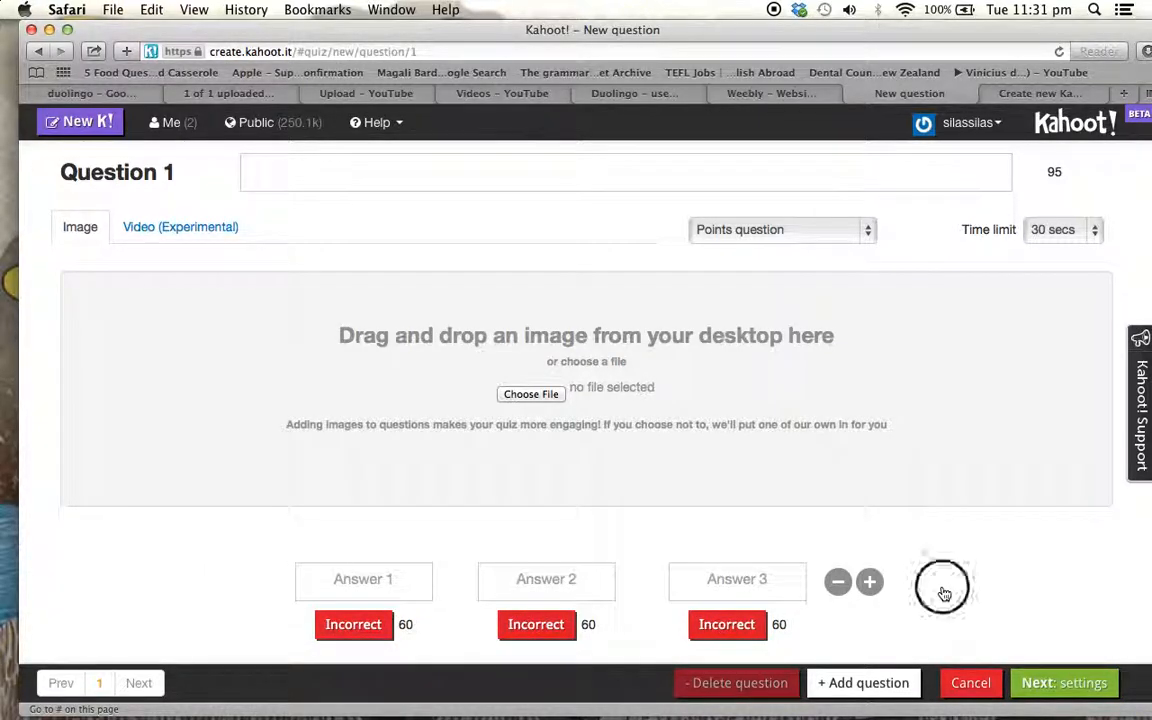
left_click(838, 581)
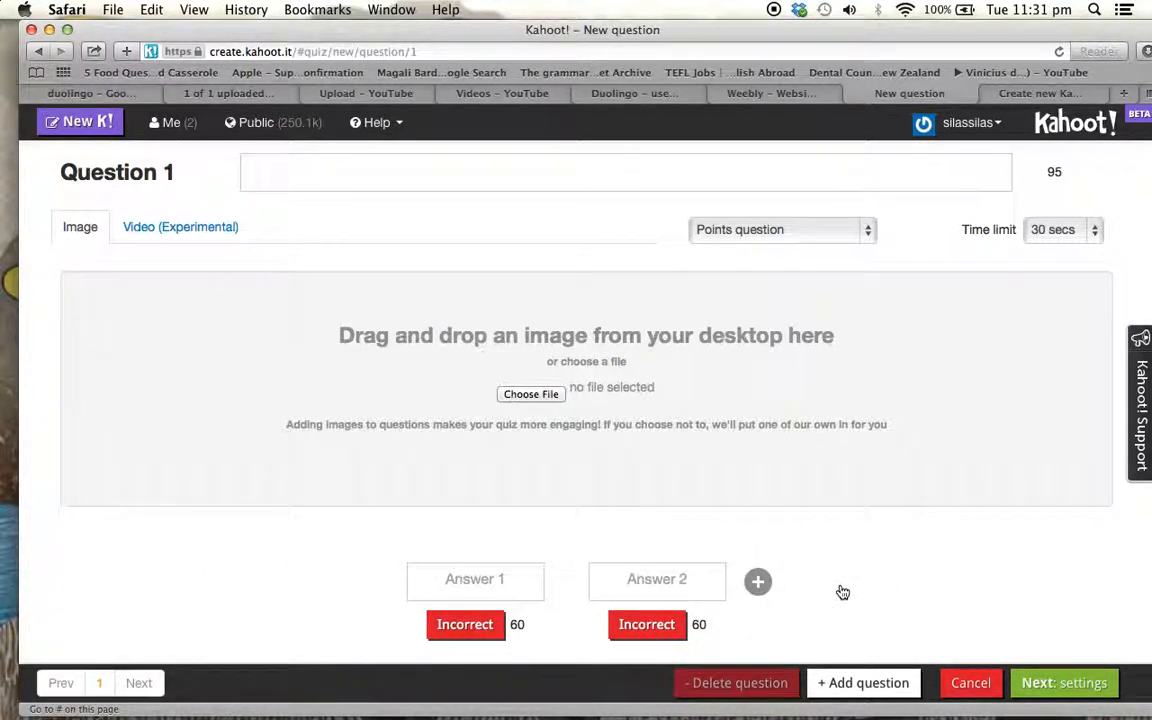
left_click(758, 581)
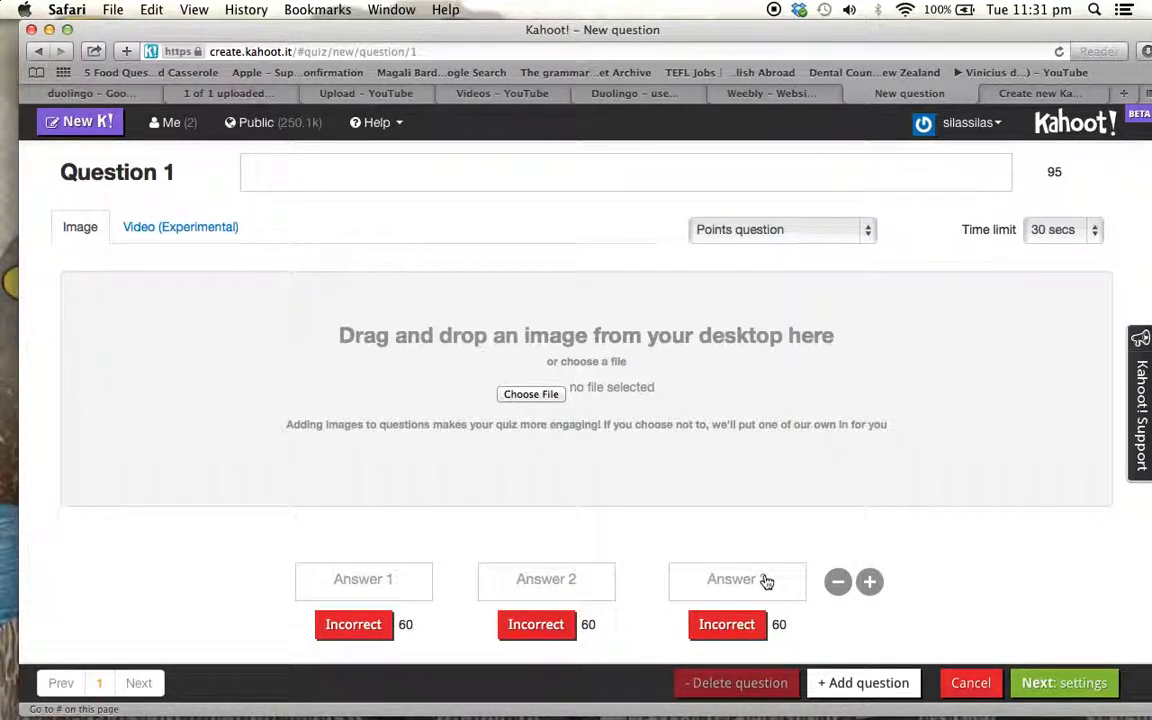
left_click(869, 585)
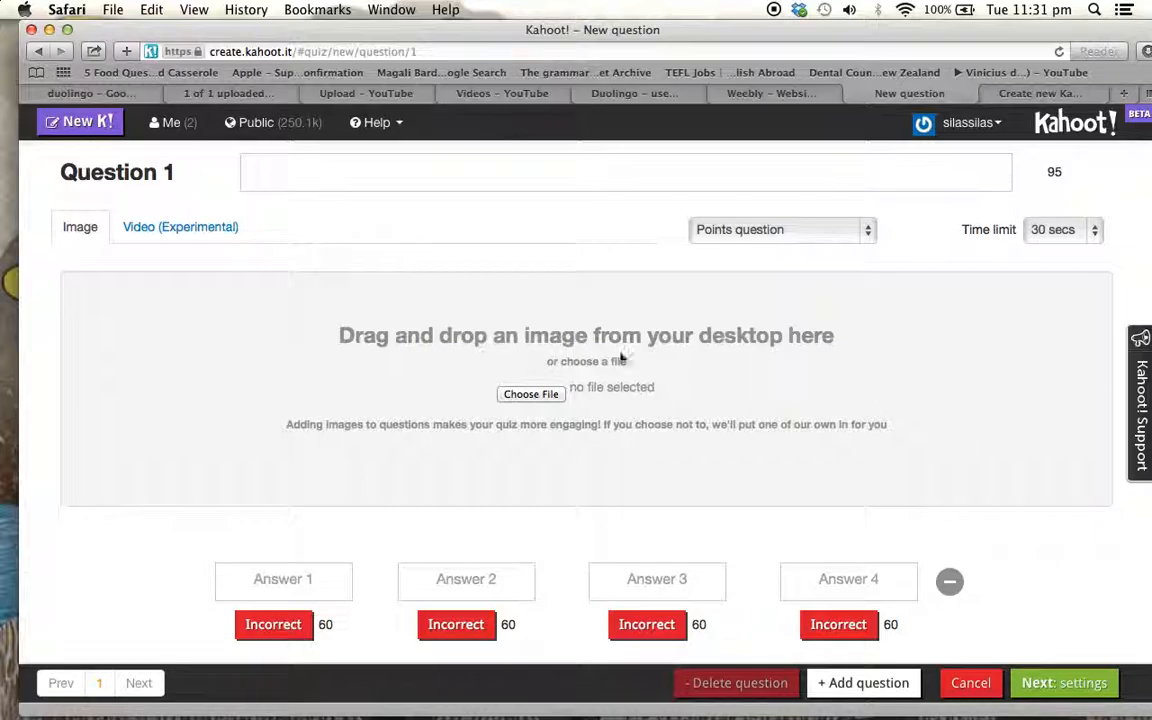
Move the browser window aside to look at the image files on the desktop and put it back
left_click_drag(1031, 30, 540, 375)
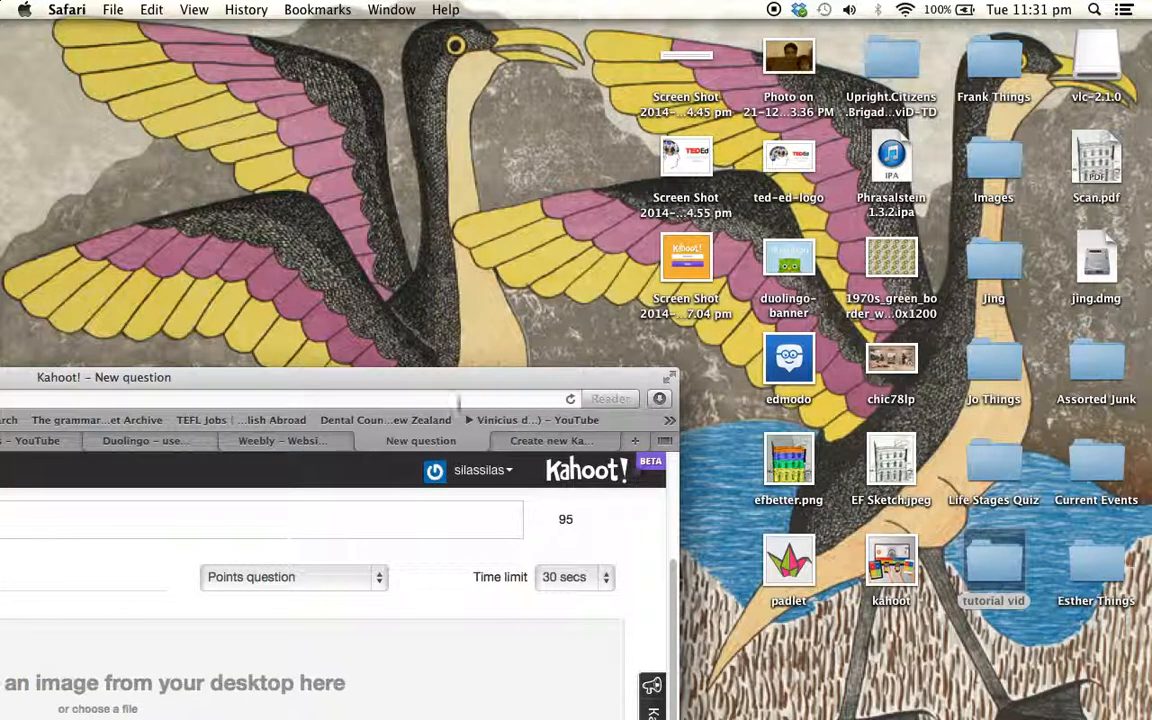
left_click_drag(446, 387, 903, 25)
Enter "What is this building?" as the text of question 1
left_click(643, 182)
type("What is th")
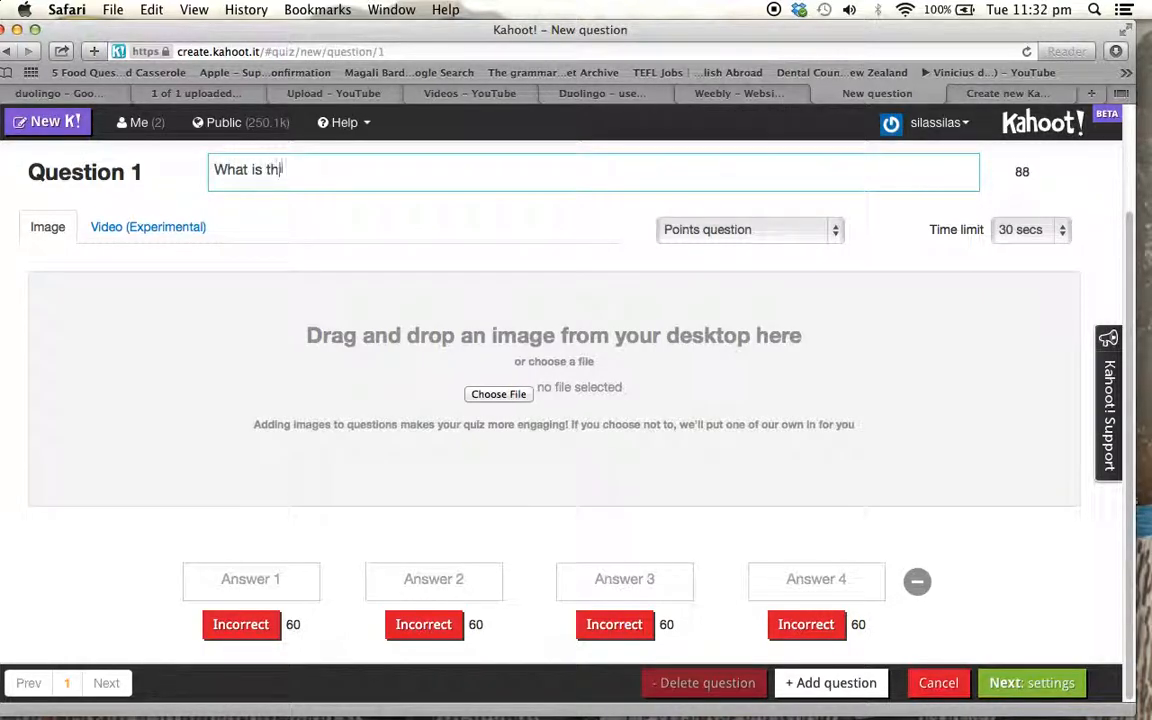
type("is building")
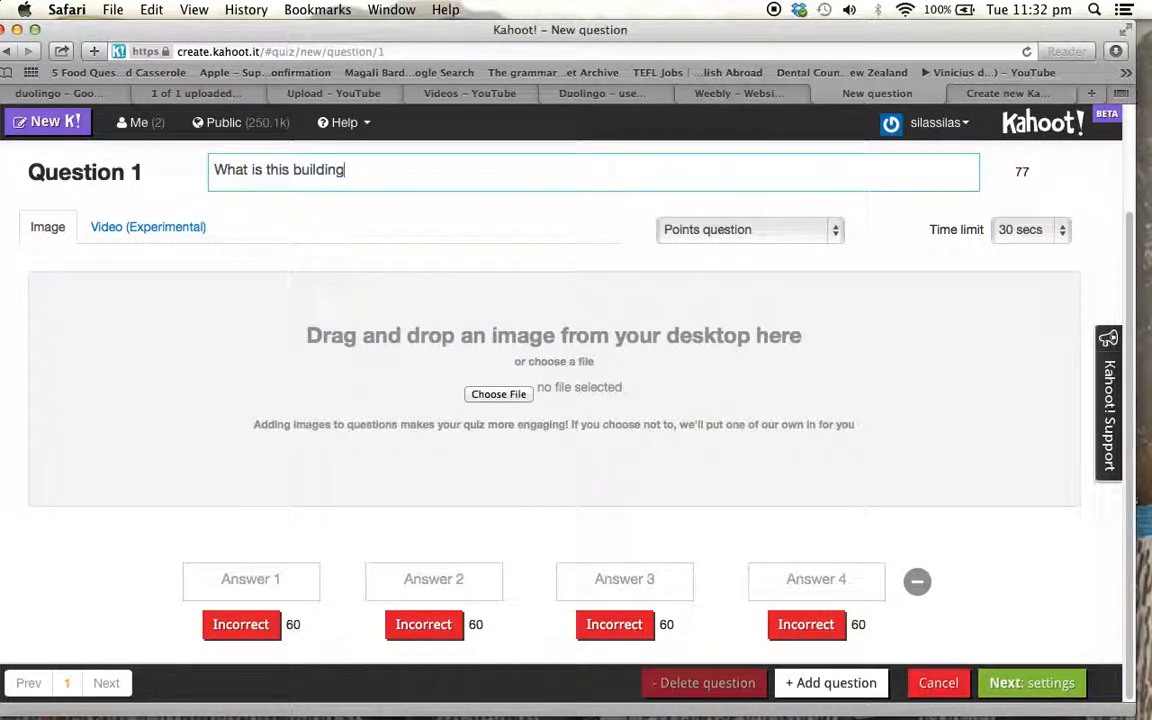
type("?")
Attach the image efbetter.png from the desktop to question 1 and look over the uploaded picture
left_click(500, 394)
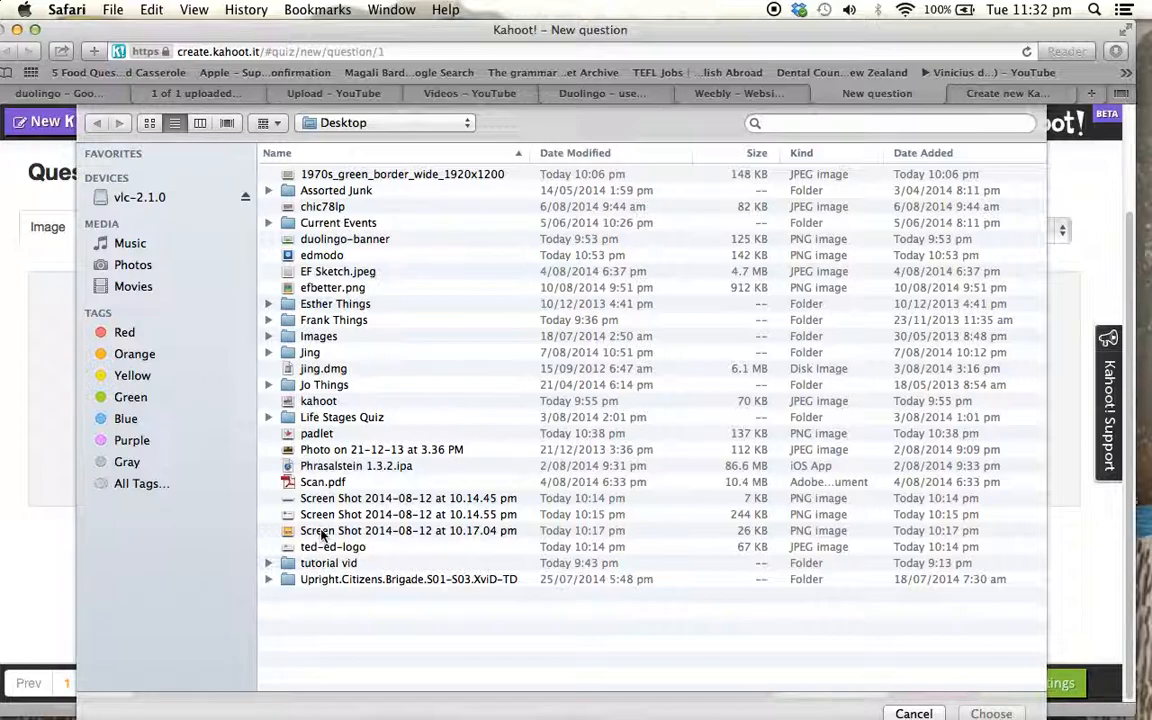
double_click(330, 288)
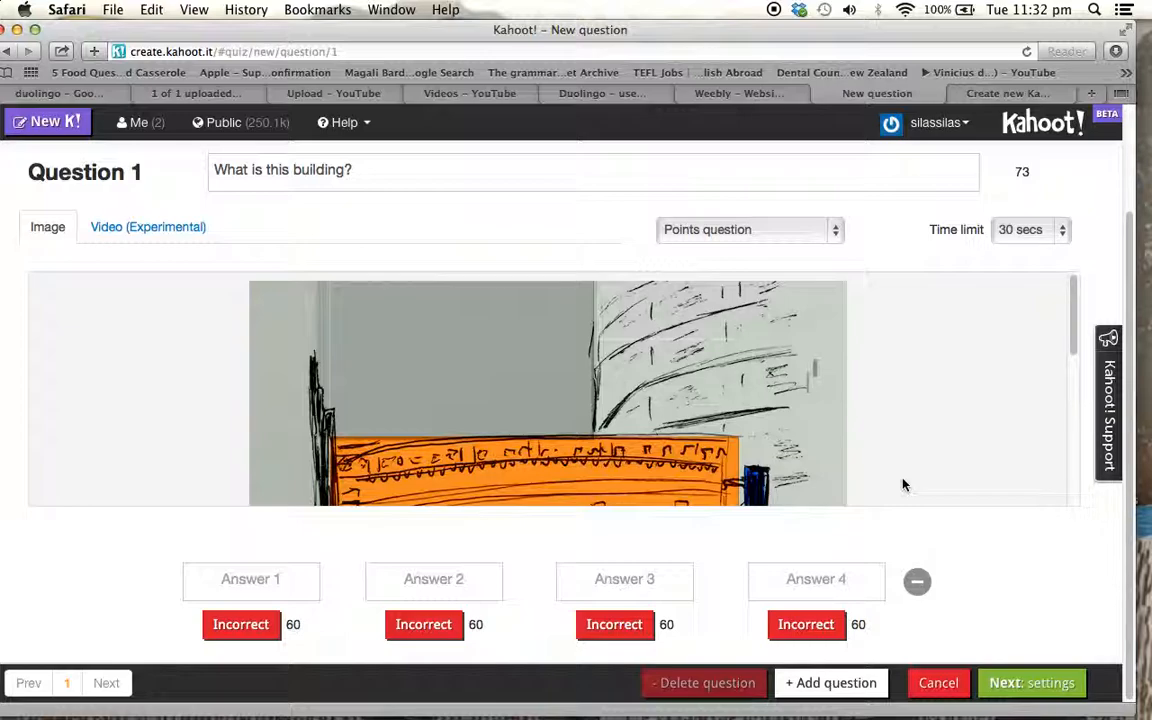
scroll(903, 485, "down", 4)
scroll(903, 485, "down", 5)
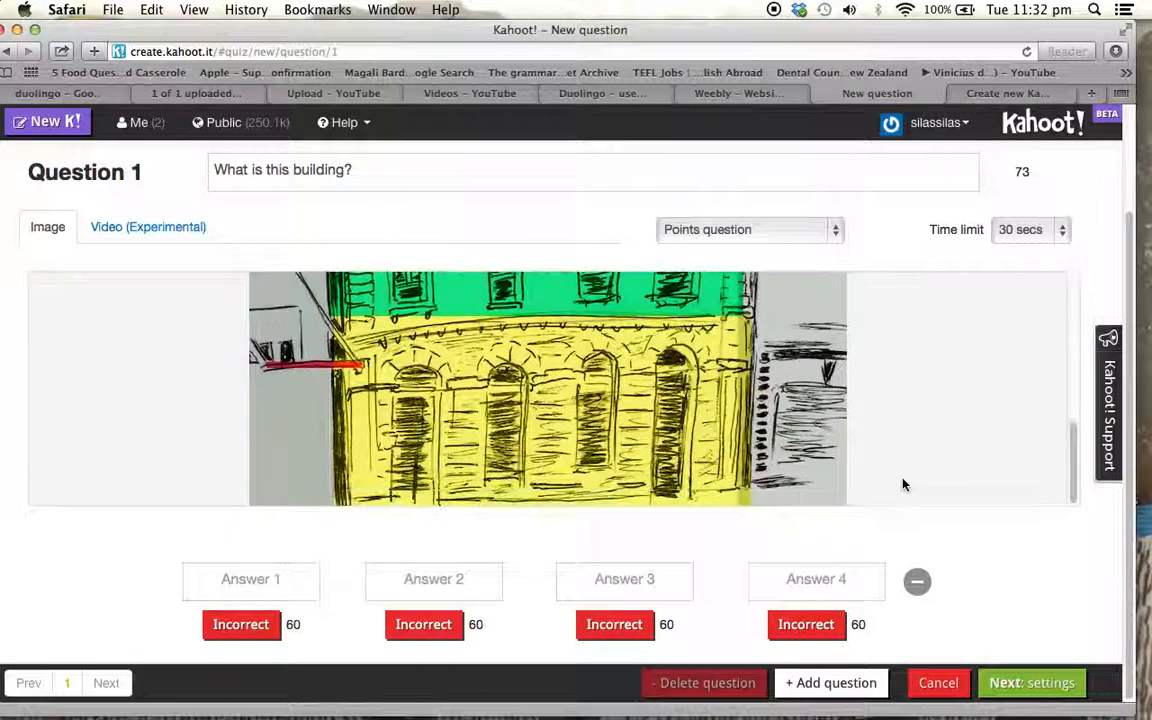
scroll(903, 485, "up", 10)
scroll(991, 522, "down", 8)
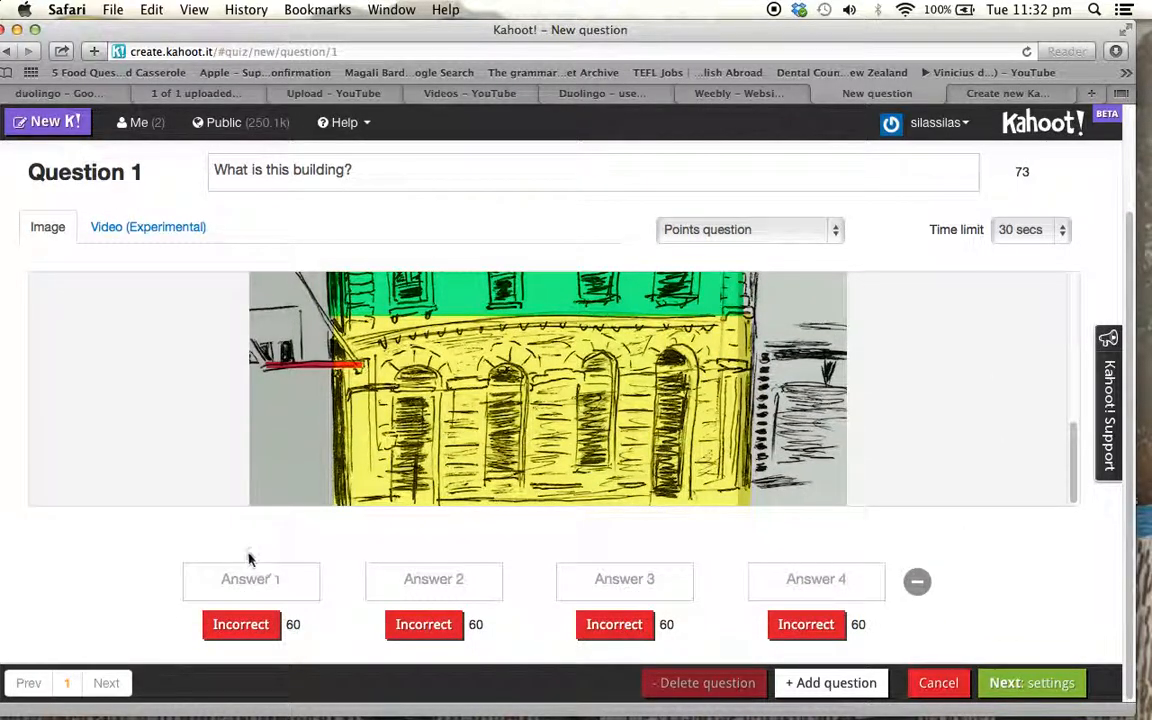
Enter "Eden Park" as the first answer and "The Beehive" as the second
left_click(252, 585)
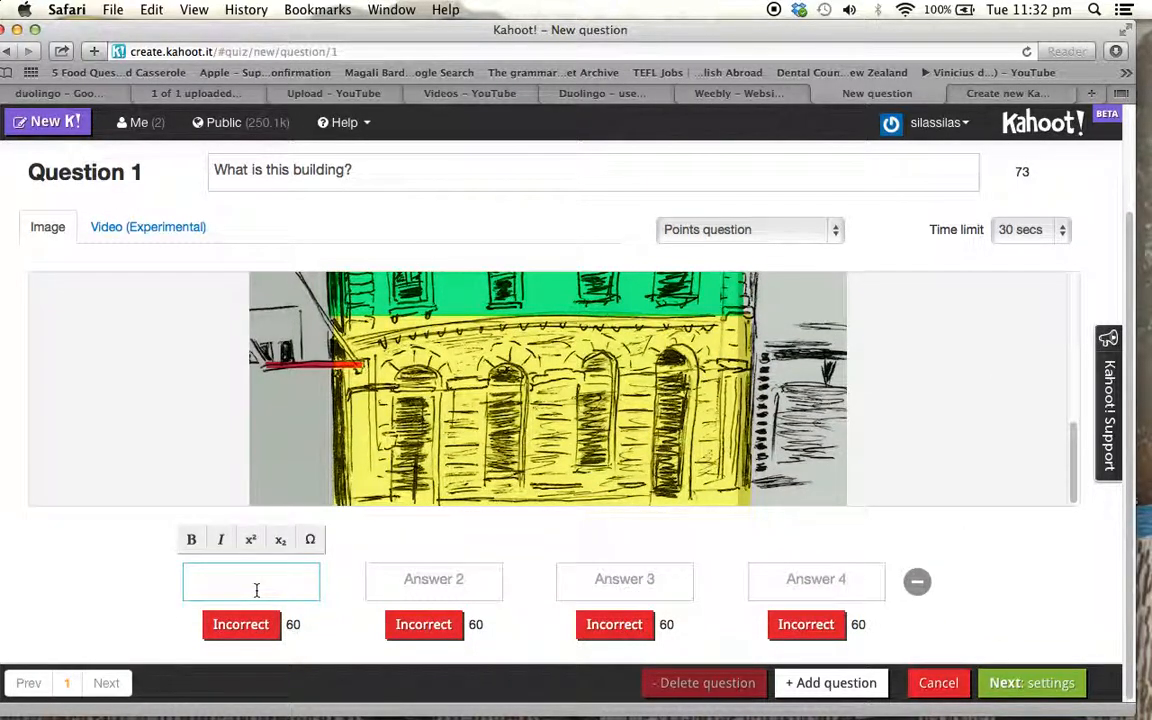
type("Eden Park")
left_click(447, 590)
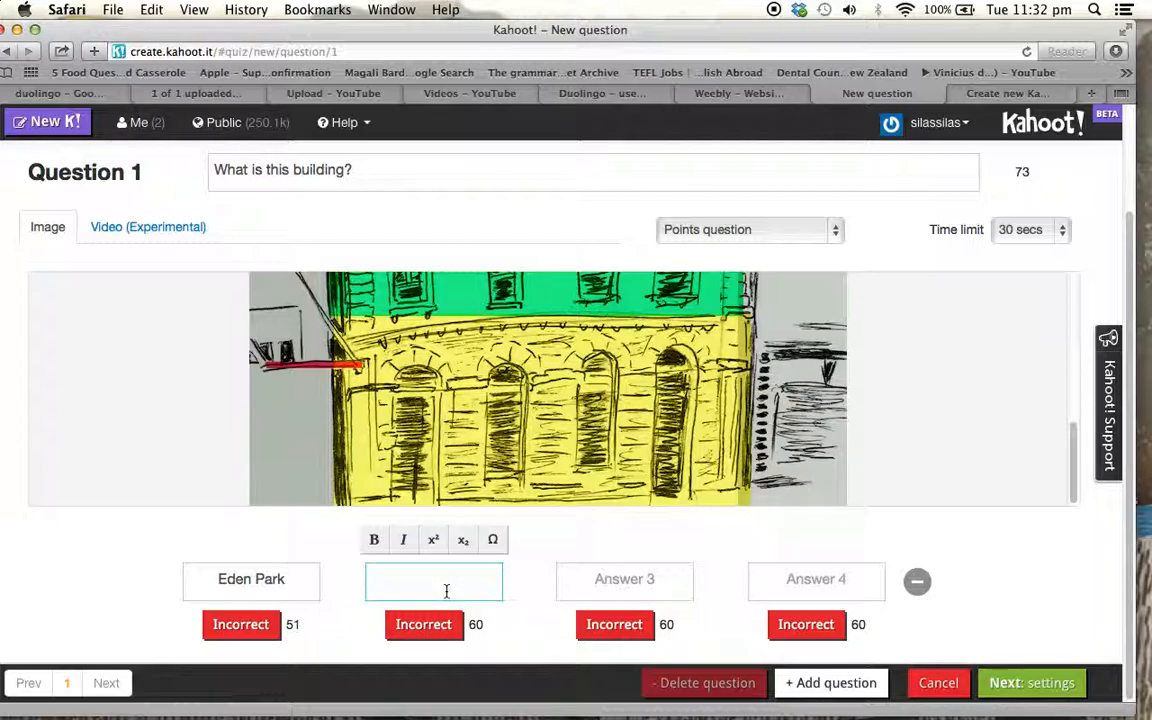
type("The Beehive")
Enter "EF Auckland" as the third answer and a named person's house as the fourth, marking "EF Auckland" as correct
left_click(608, 581)
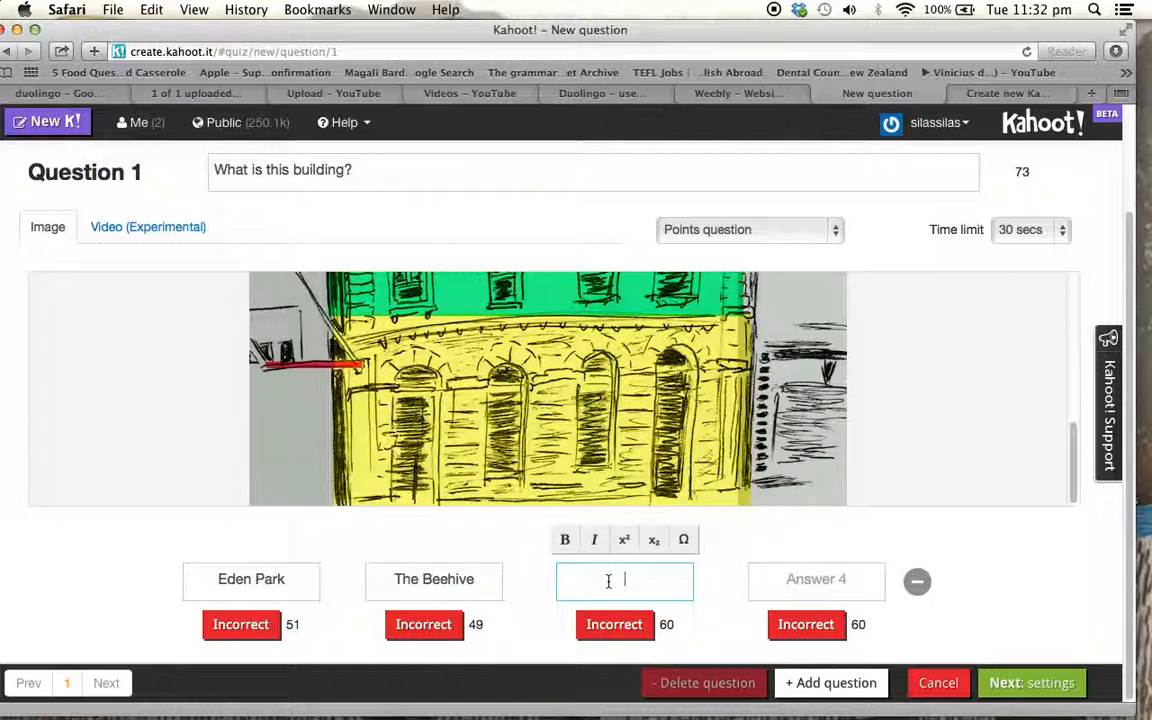
type("EF Aucklan")
type("nd")
key("BackSpace")
key("BackSpace")
type("la")
left_click(806, 580)
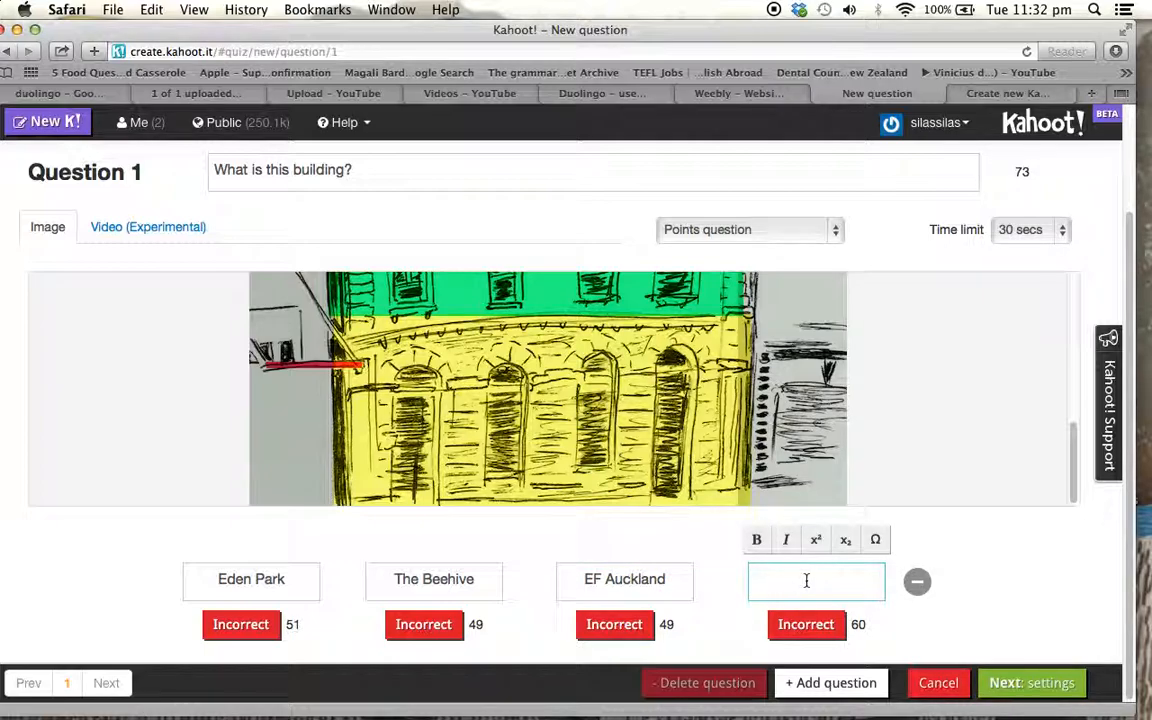
type("Frank's house")
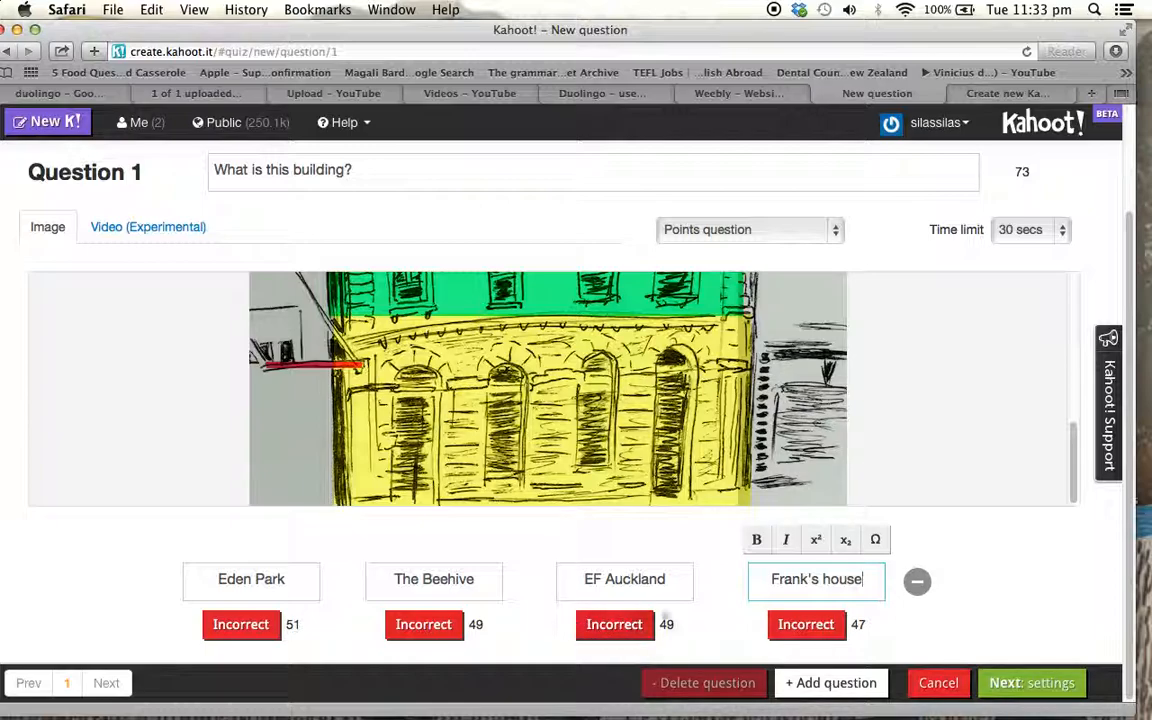
left_click(614, 630)
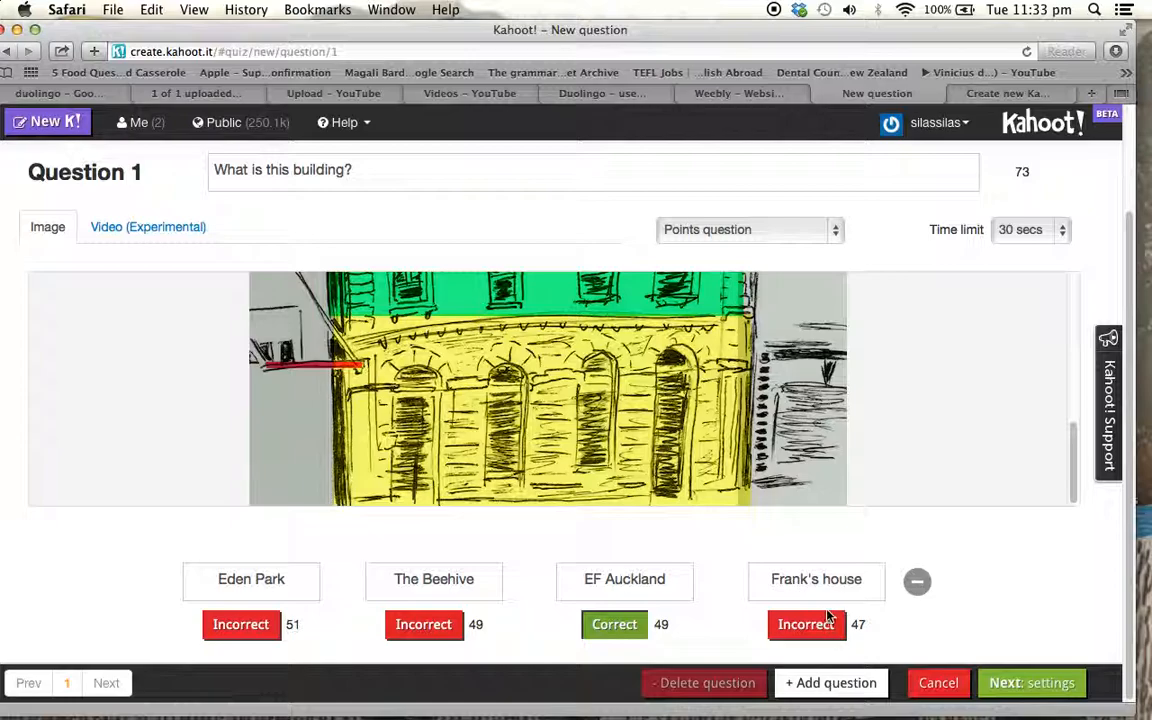
Review the question type and time limit choices for question 1, keeping Points question and 30 secs
left_click(837, 230)
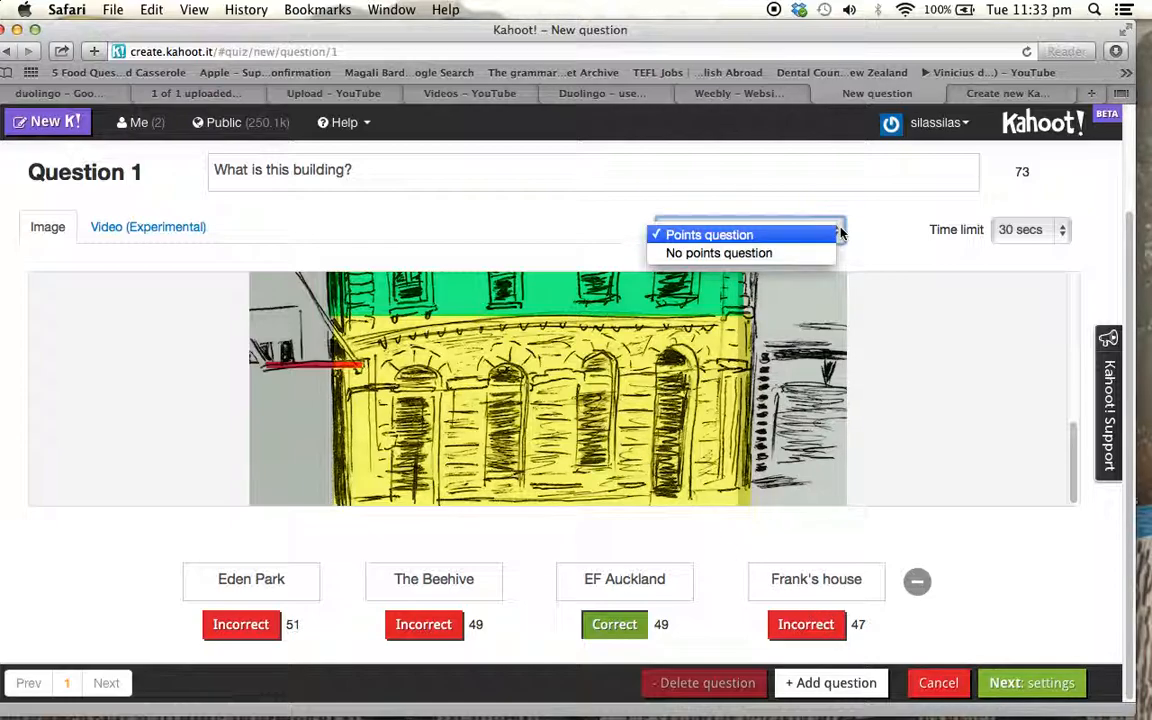
left_click(764, 242)
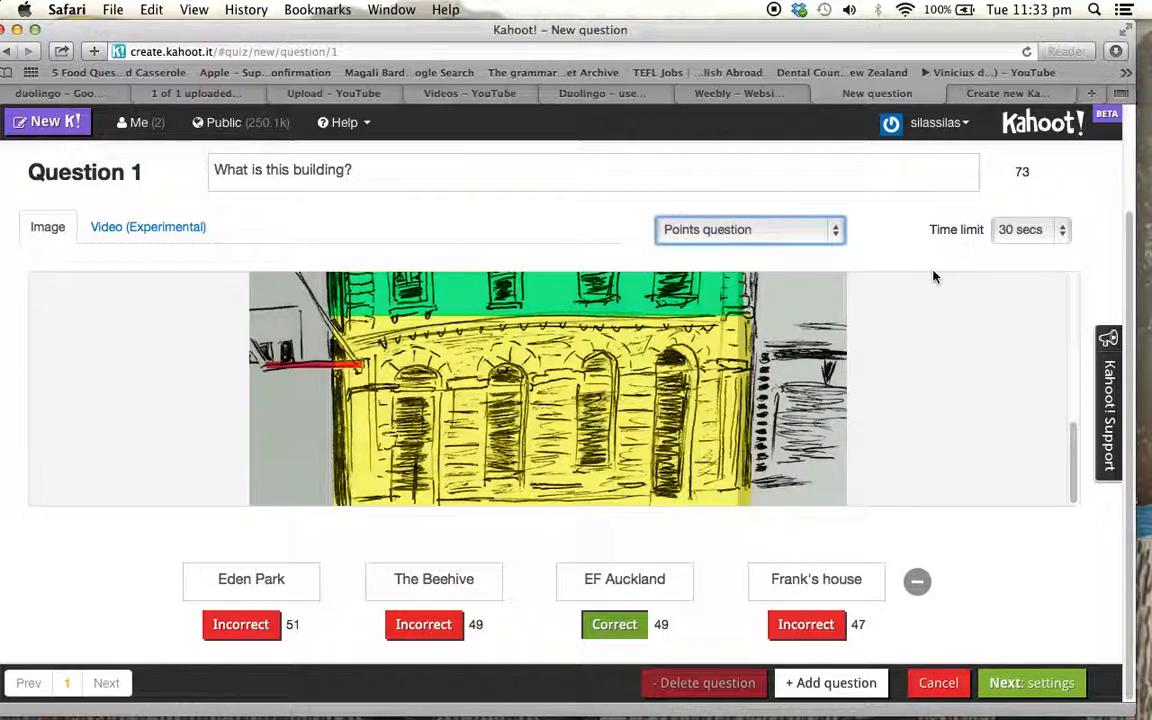
left_click(980, 252)
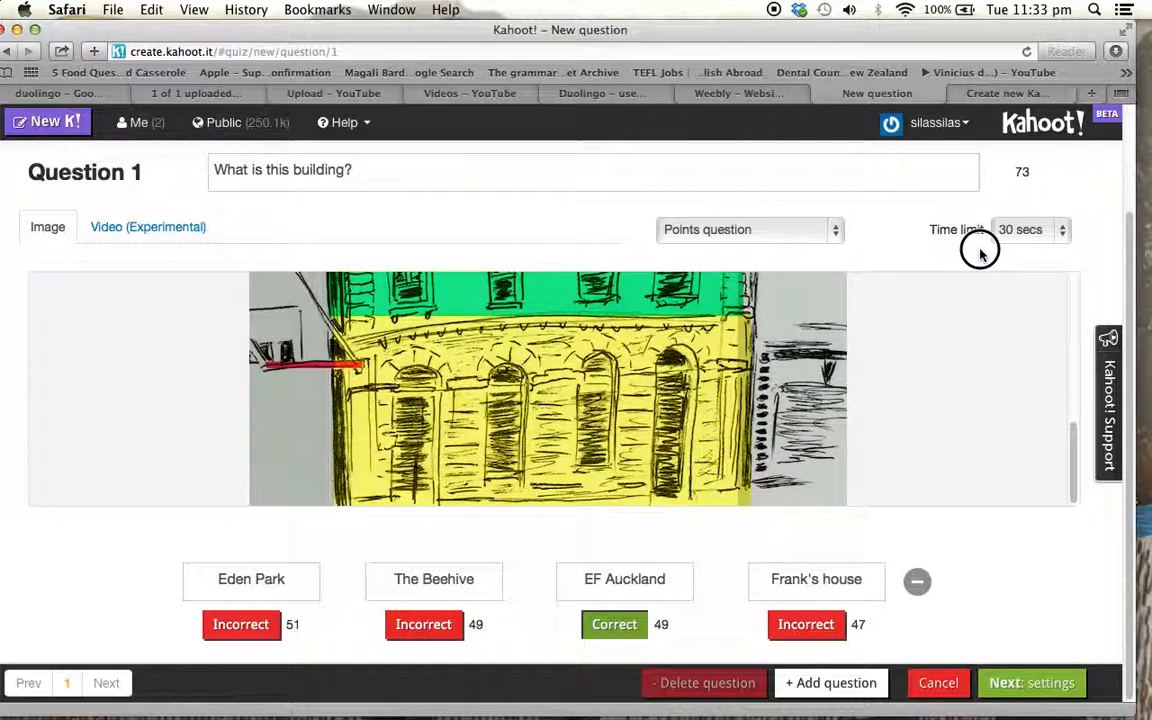
left_click(1064, 230)
left_click(1064, 230)
left_click(1064, 232)
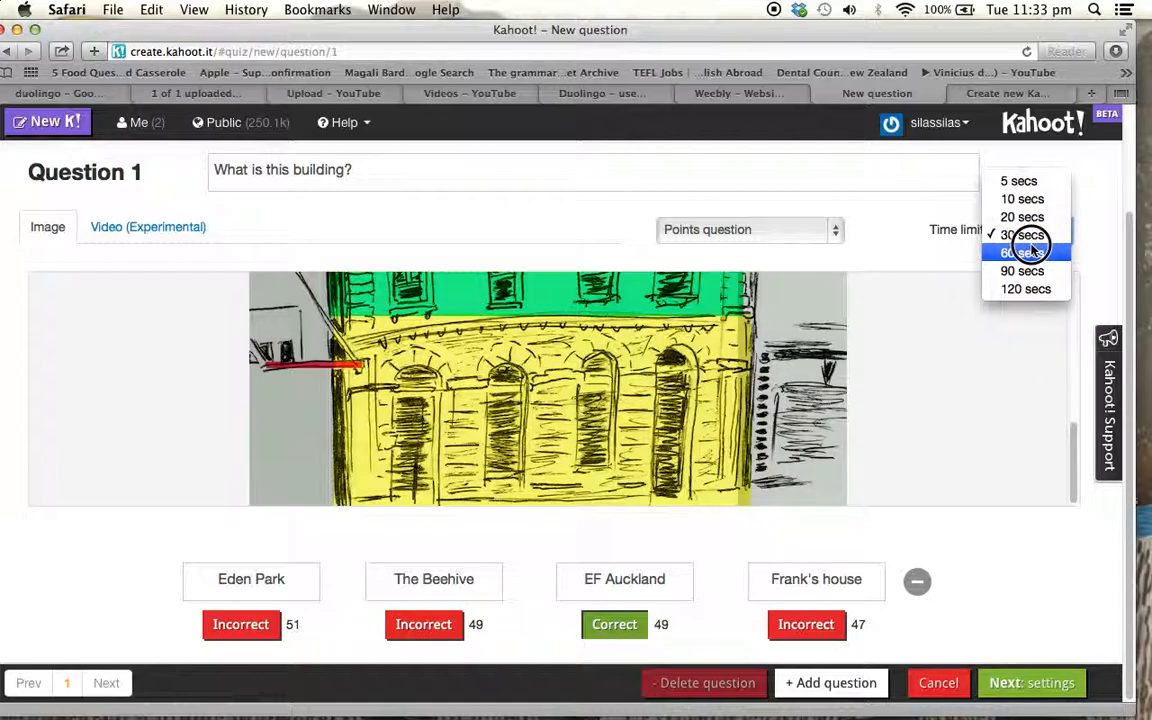
left_click(1030, 236)
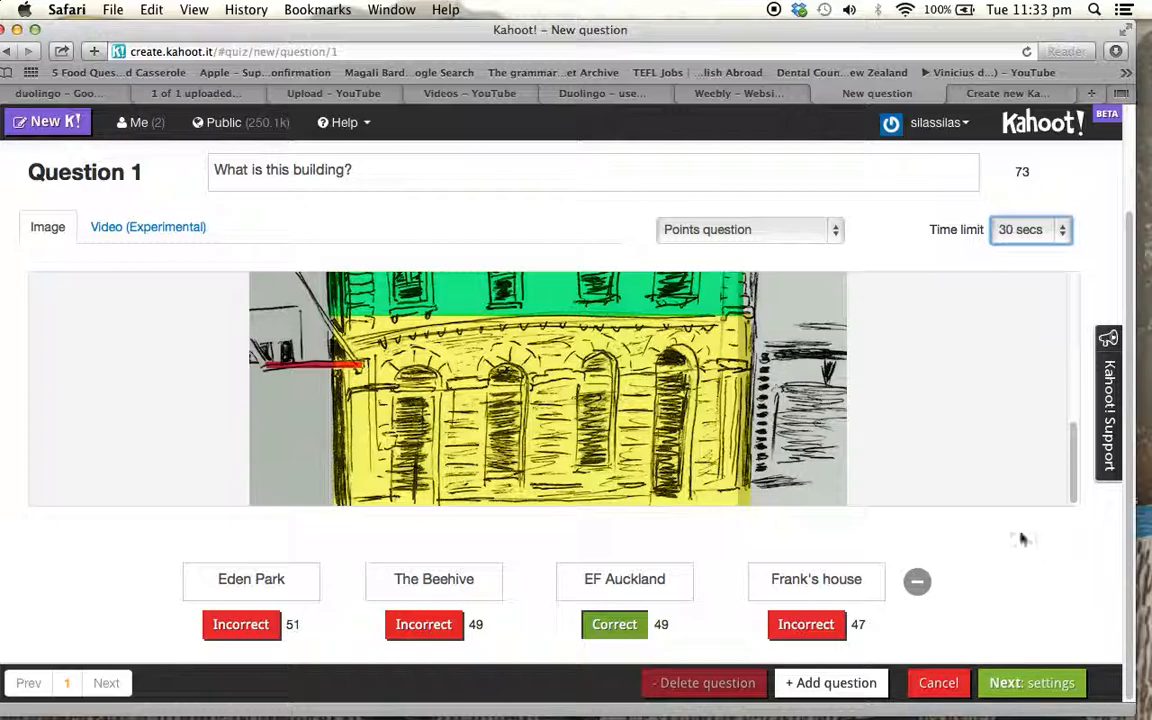
Add a second question to the quiz with the text "When was this photo taken?"
left_click(836, 686)
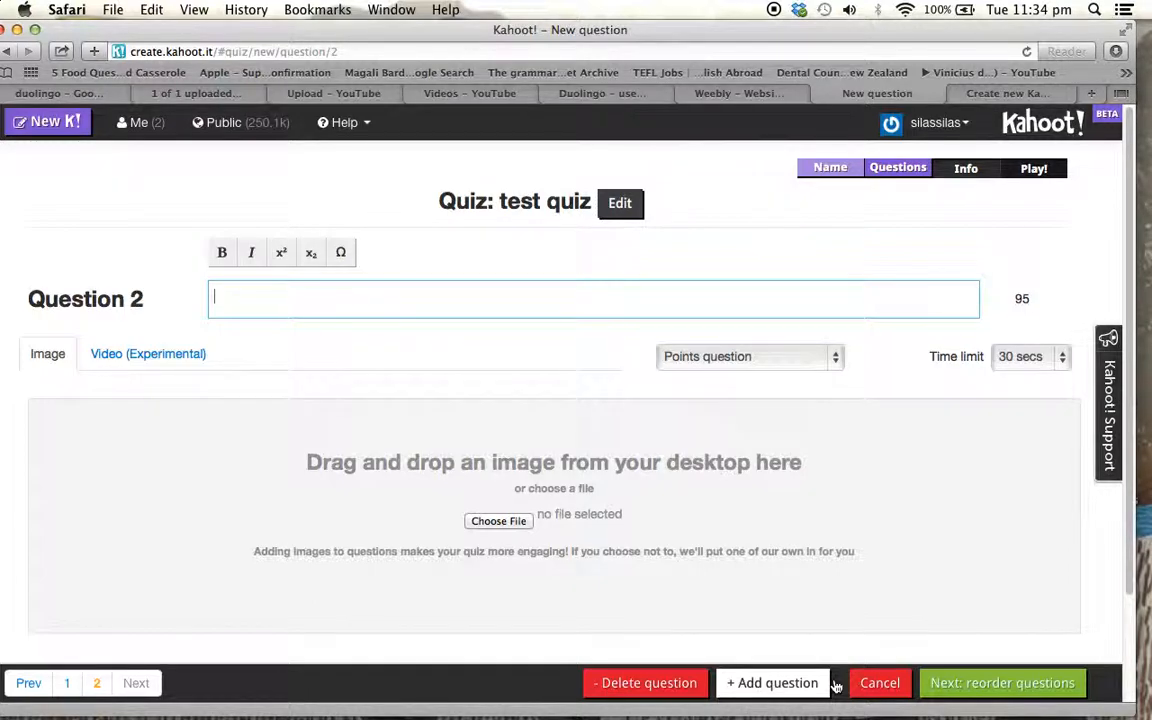
left_click_drag(1071, 37, 1096, 37)
type("When was this pho")
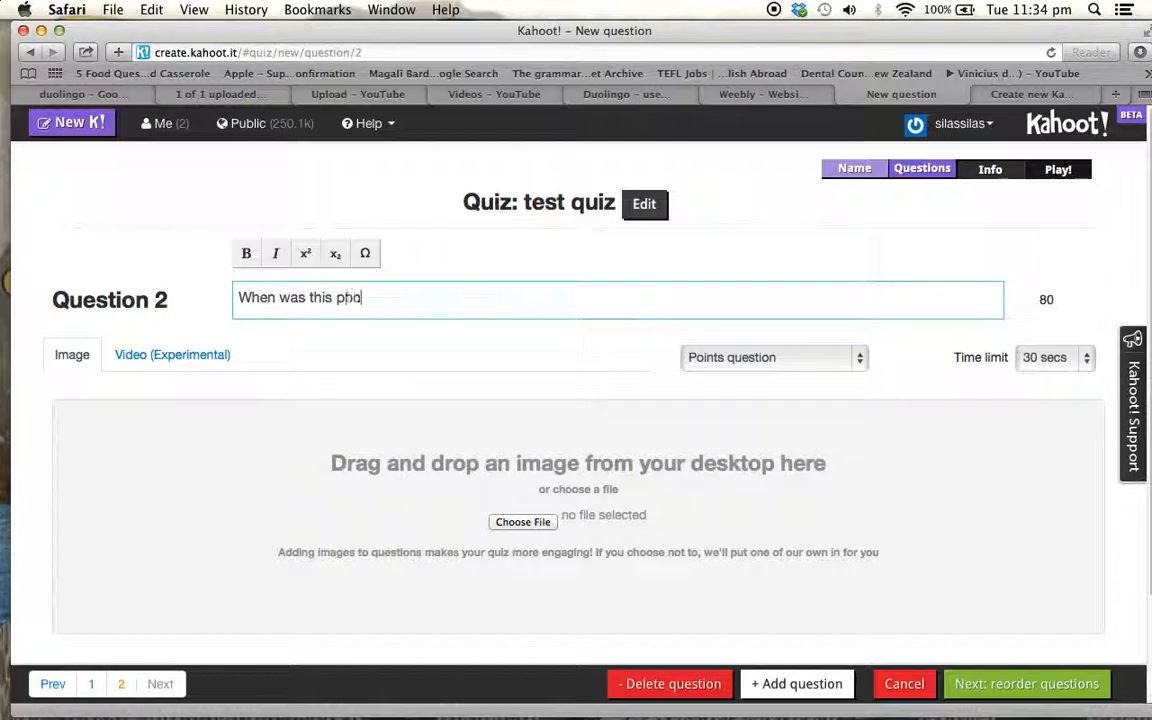
type("to taken?")
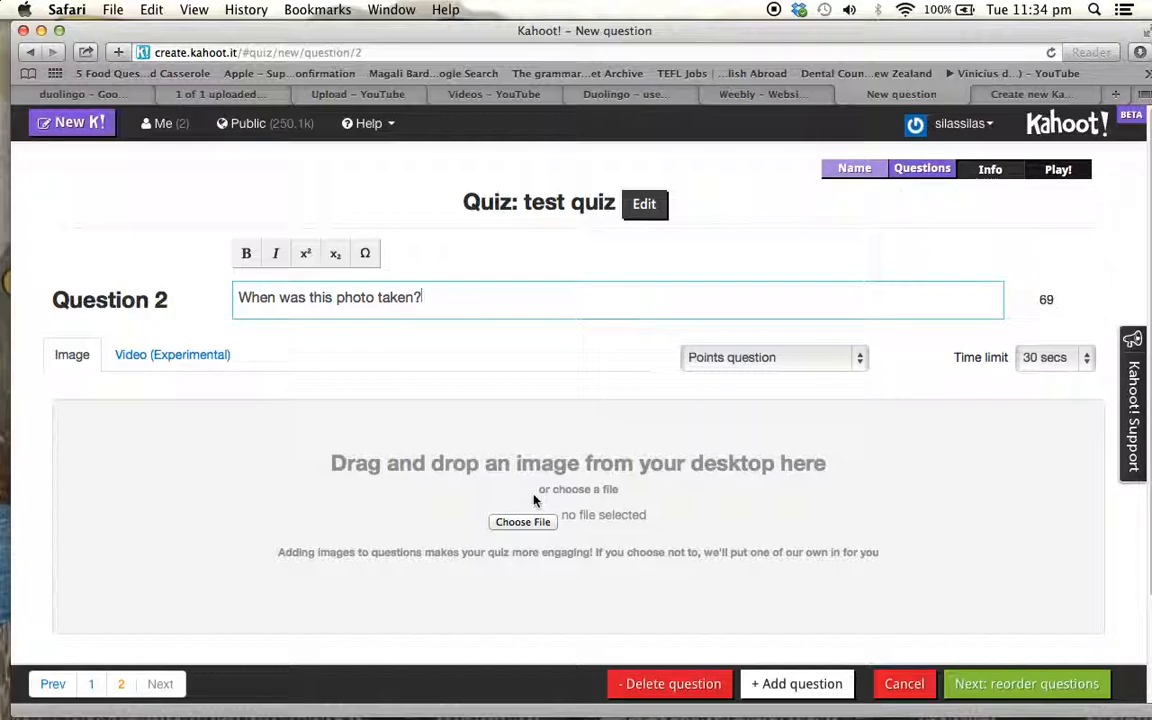
Attach the image chic78lp from the desktop to question 2
left_click(522, 521)
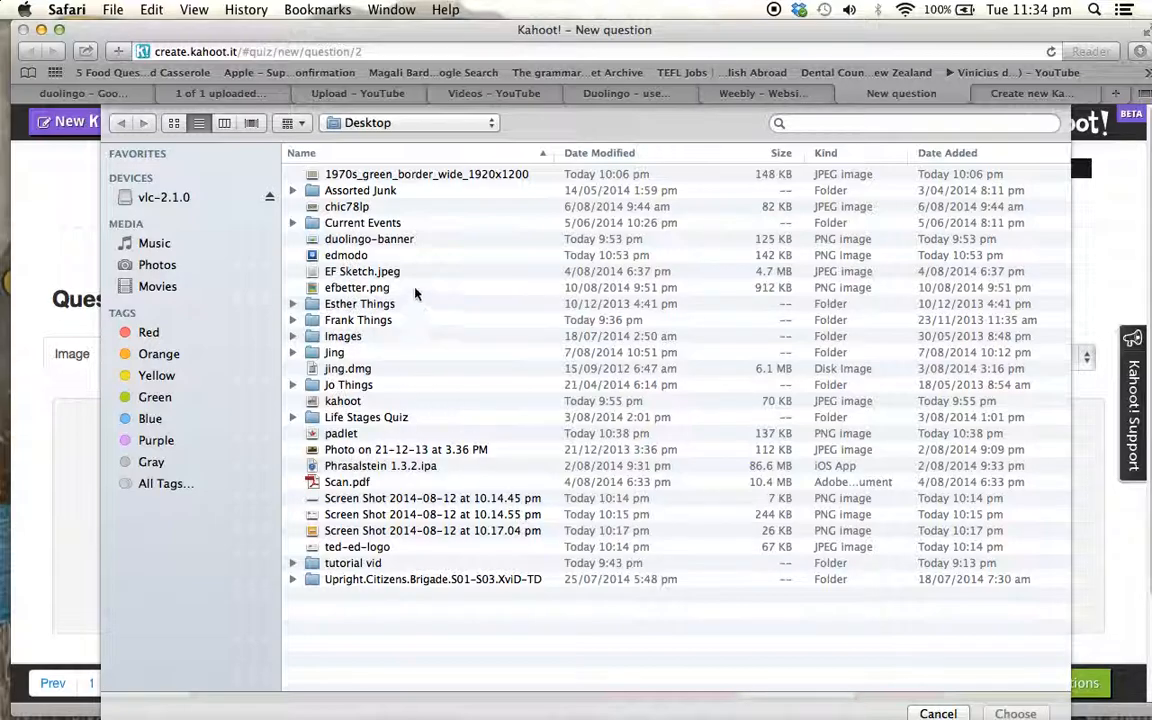
left_click(360, 210)
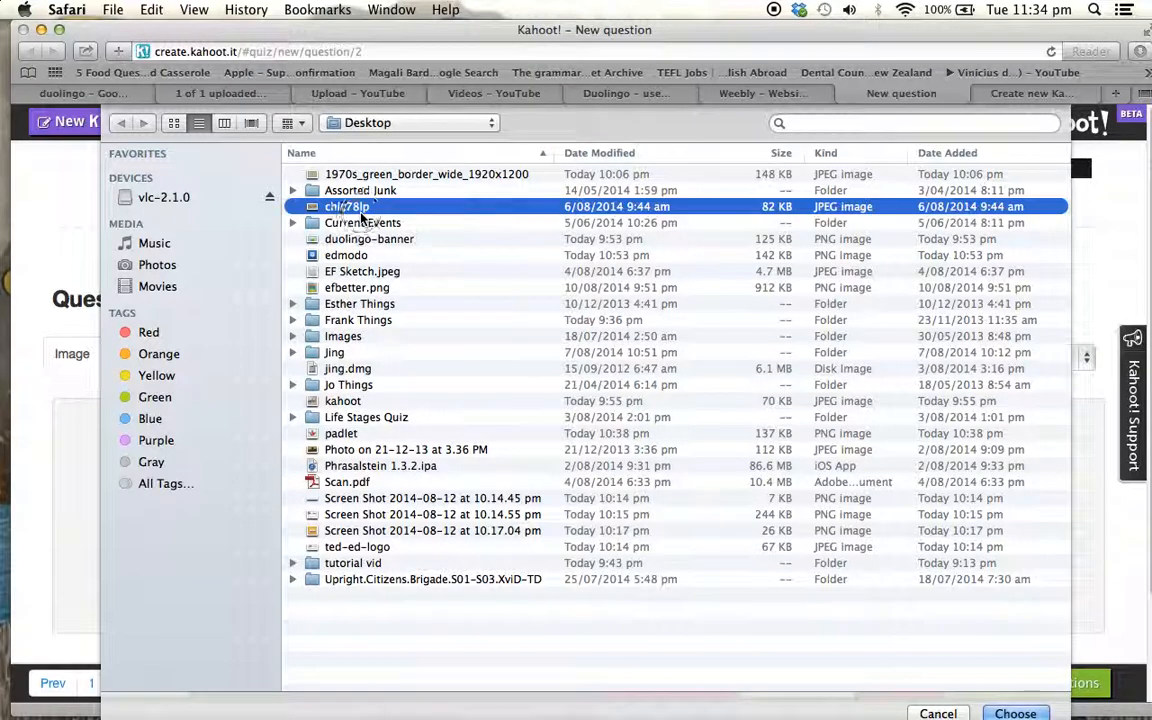
double_click(361, 210)
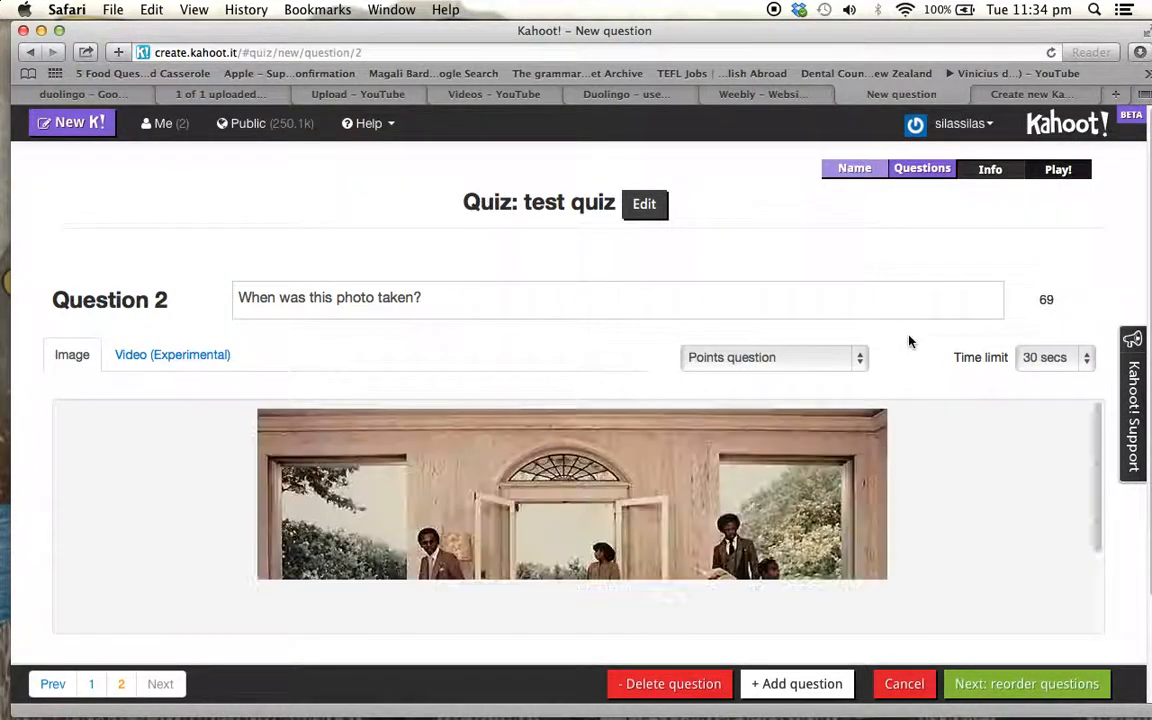
Try the 60 secs and 30 secs time limits for question 2, settling on 120 secs
scroll(907, 345, "down", 2)
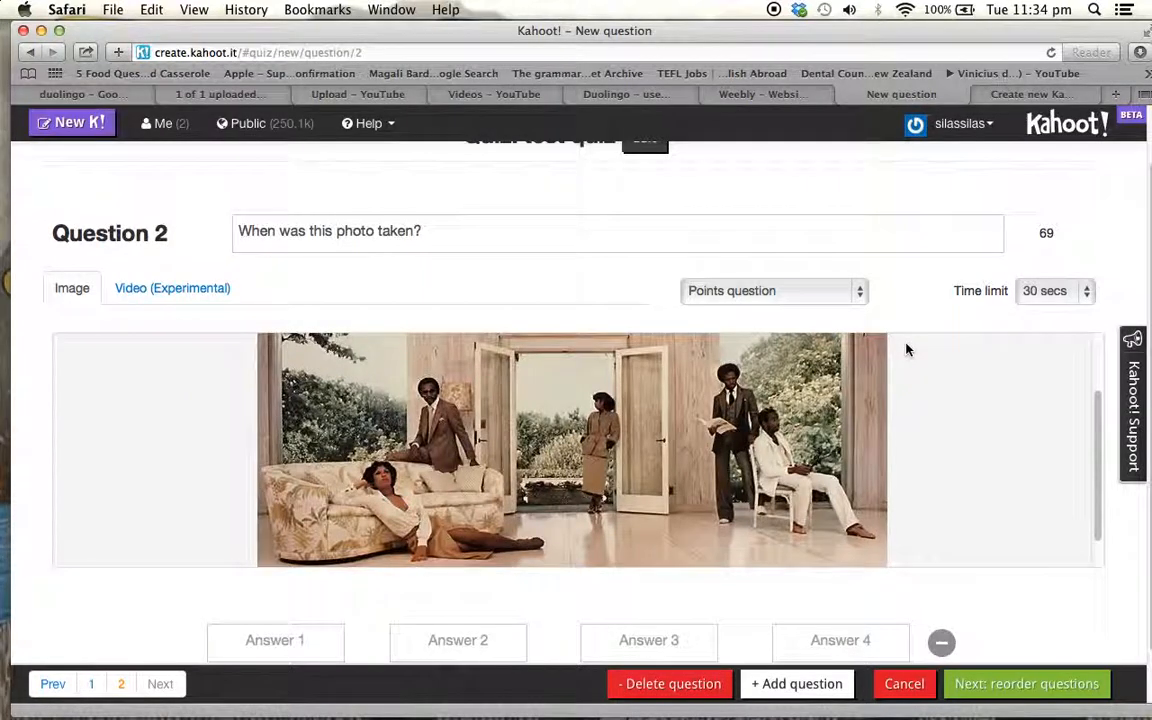
left_click(1052, 291)
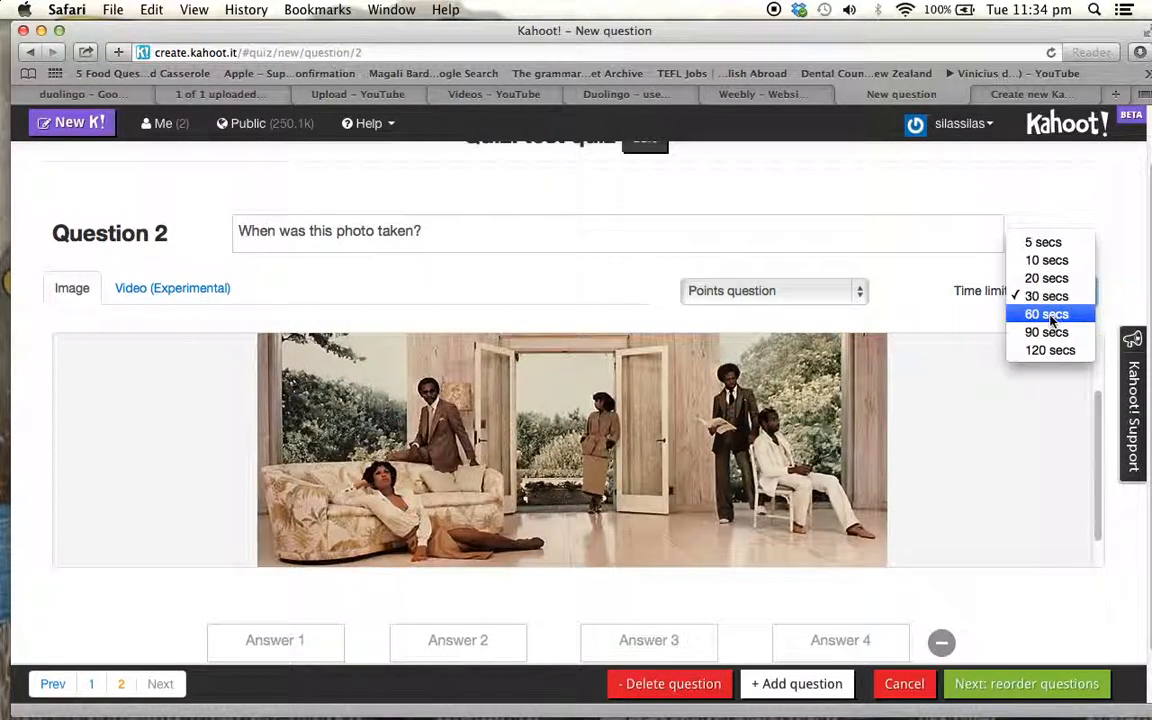
left_click(1051, 316)
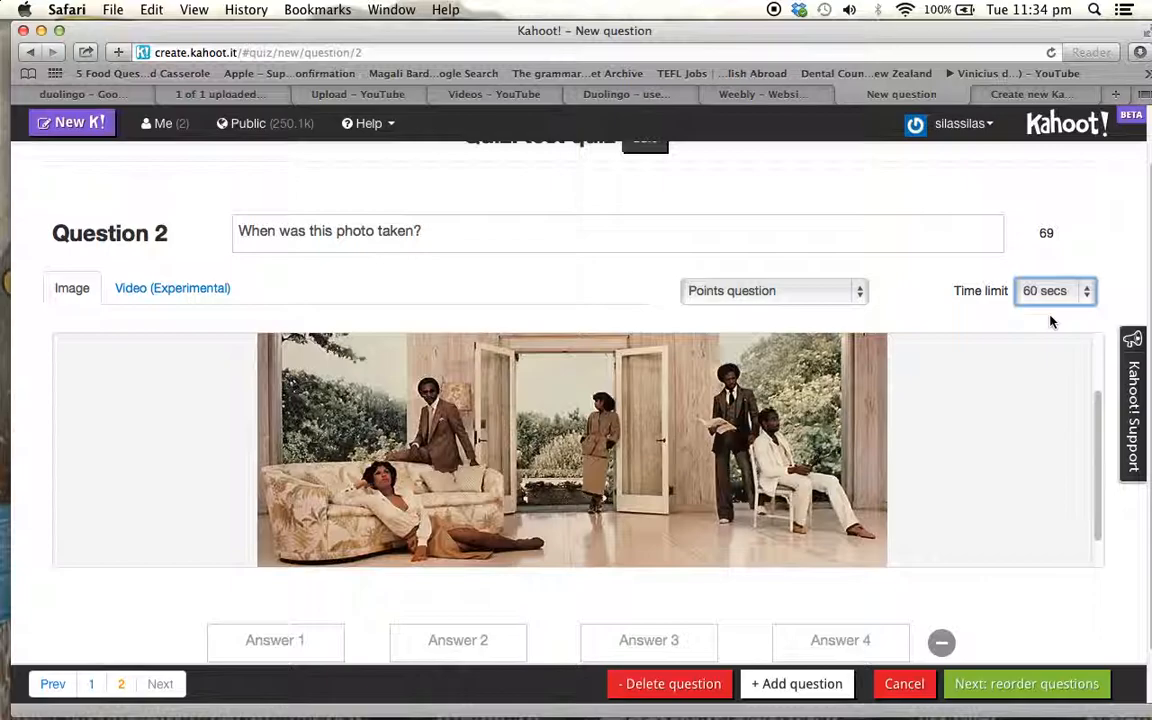
left_click(1083, 290)
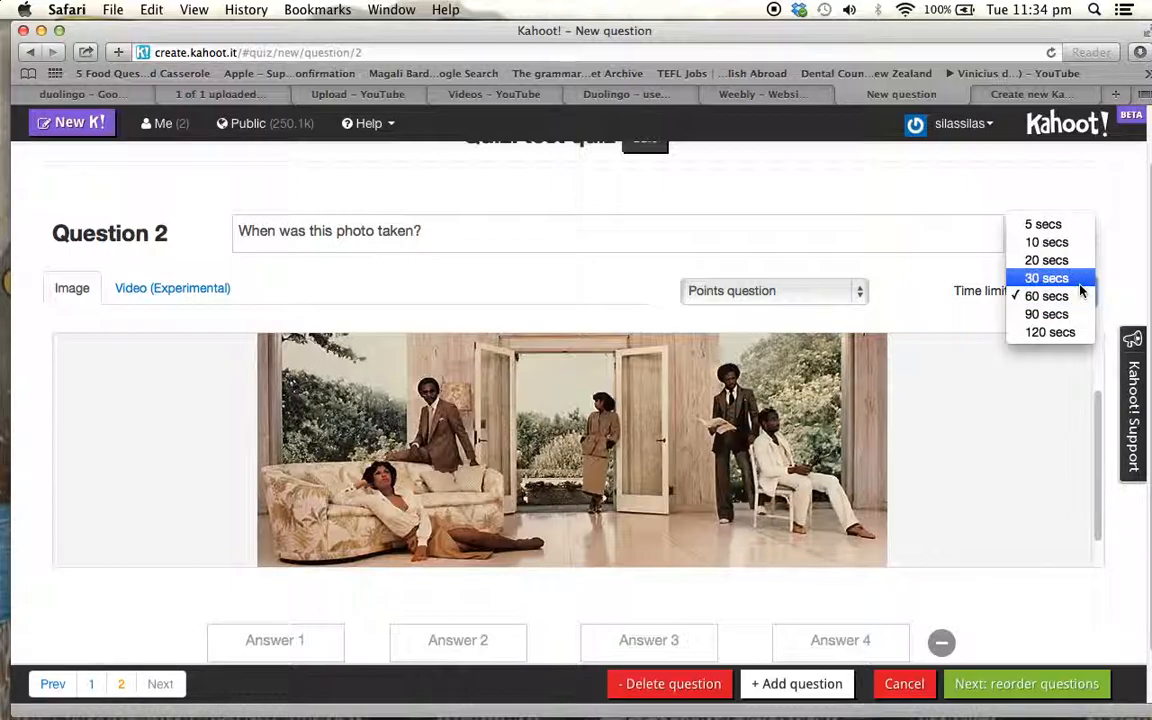
left_click(1050, 332)
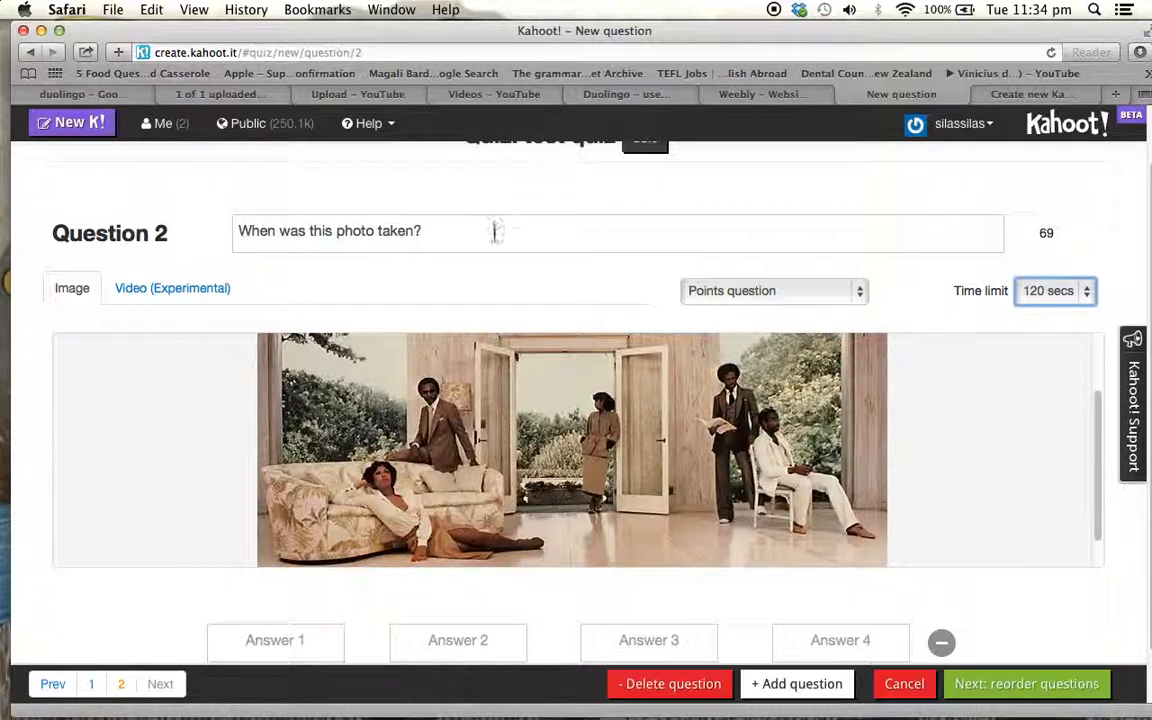
left_click(1082, 292)
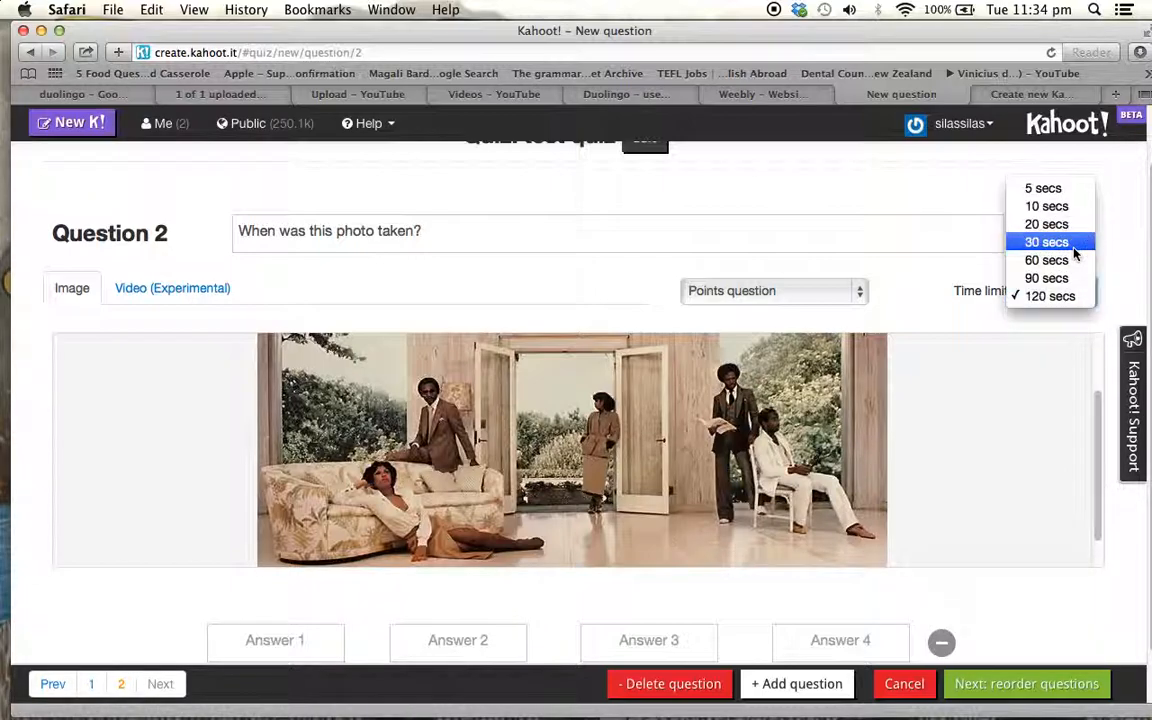
left_click(1068, 242)
left_click(1078, 293)
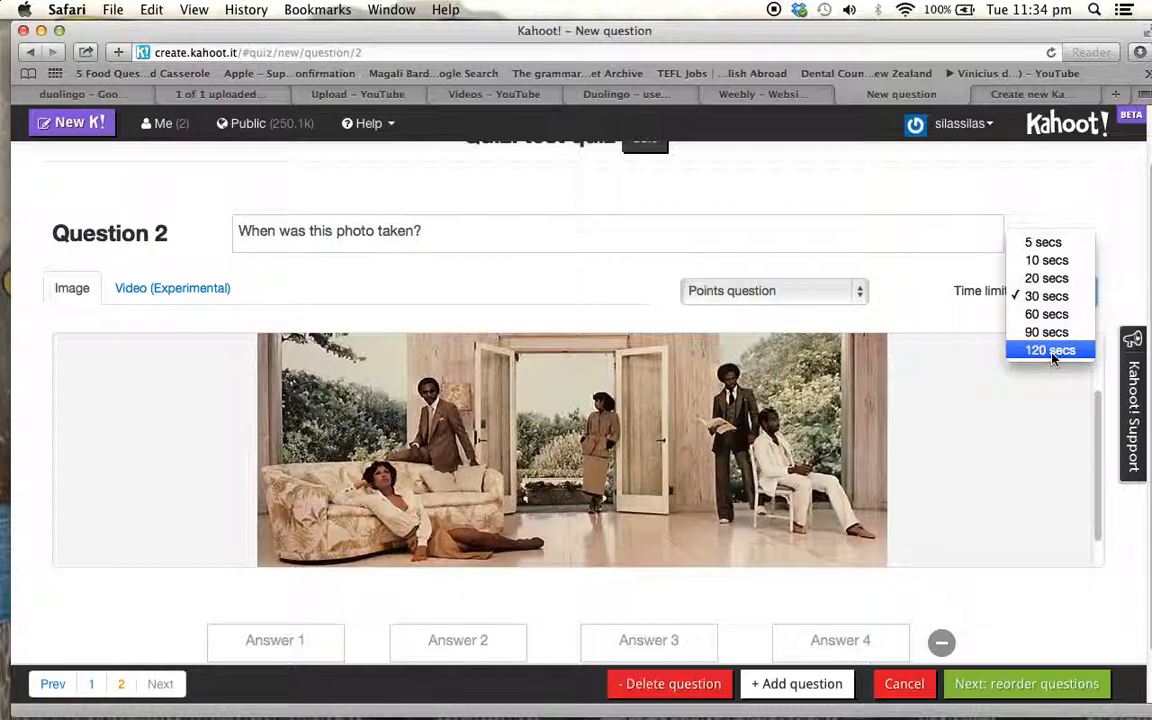
left_click(1050, 350)
Enter "The 1960s" as question 2's first answer and "The 1970s" as the second
scroll(949, 320, "down", 2)
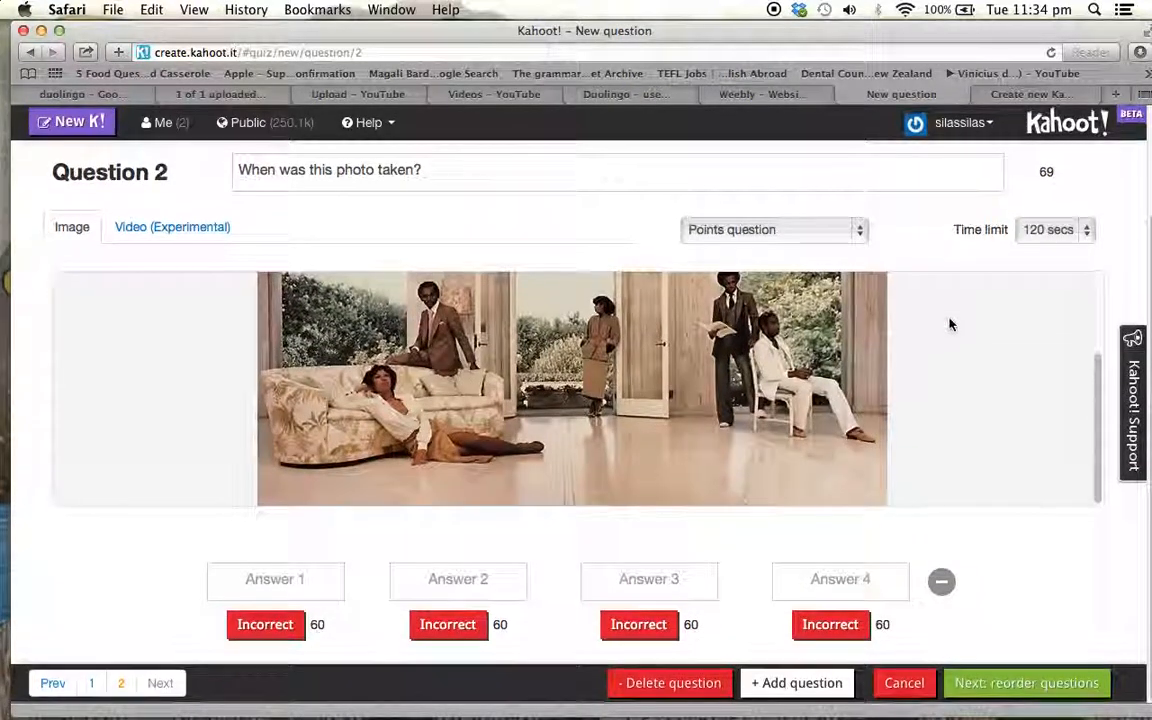
left_click(247, 578)
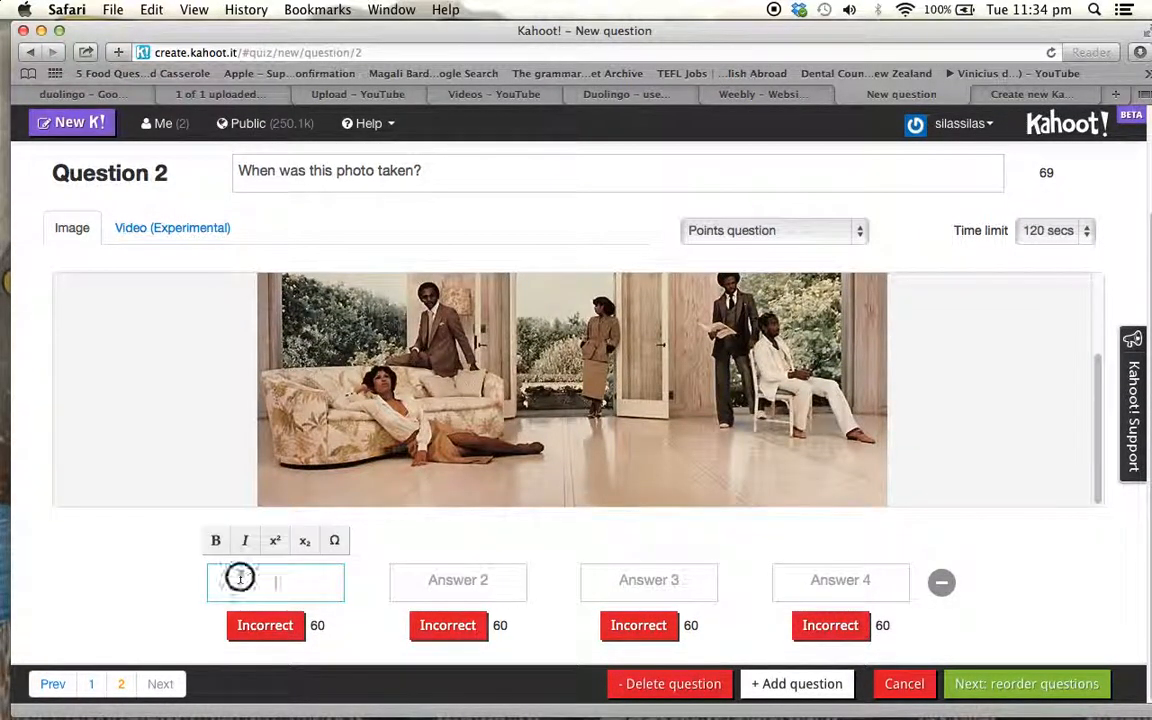
type("The 1960s")
left_click(459, 582)
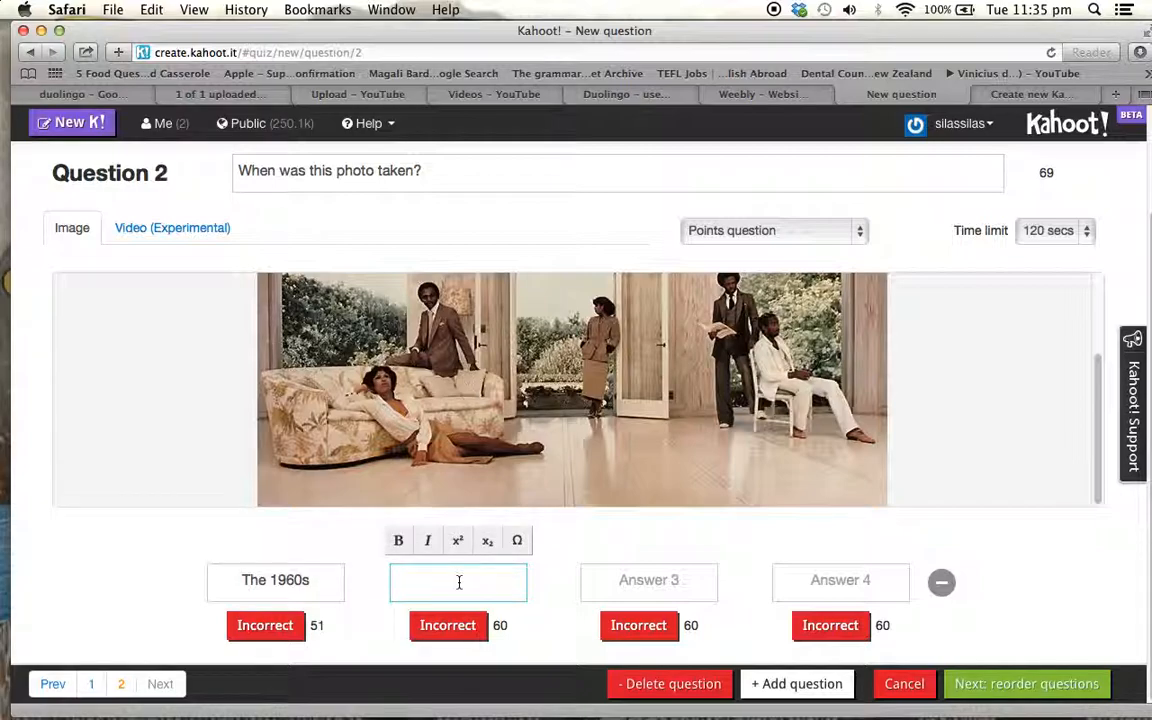
type("The 1970s")
Enter "The 1980s" as the third answer and "The 1990s" as the fourth, marking "The 1970s" as correct
left_click(629, 580)
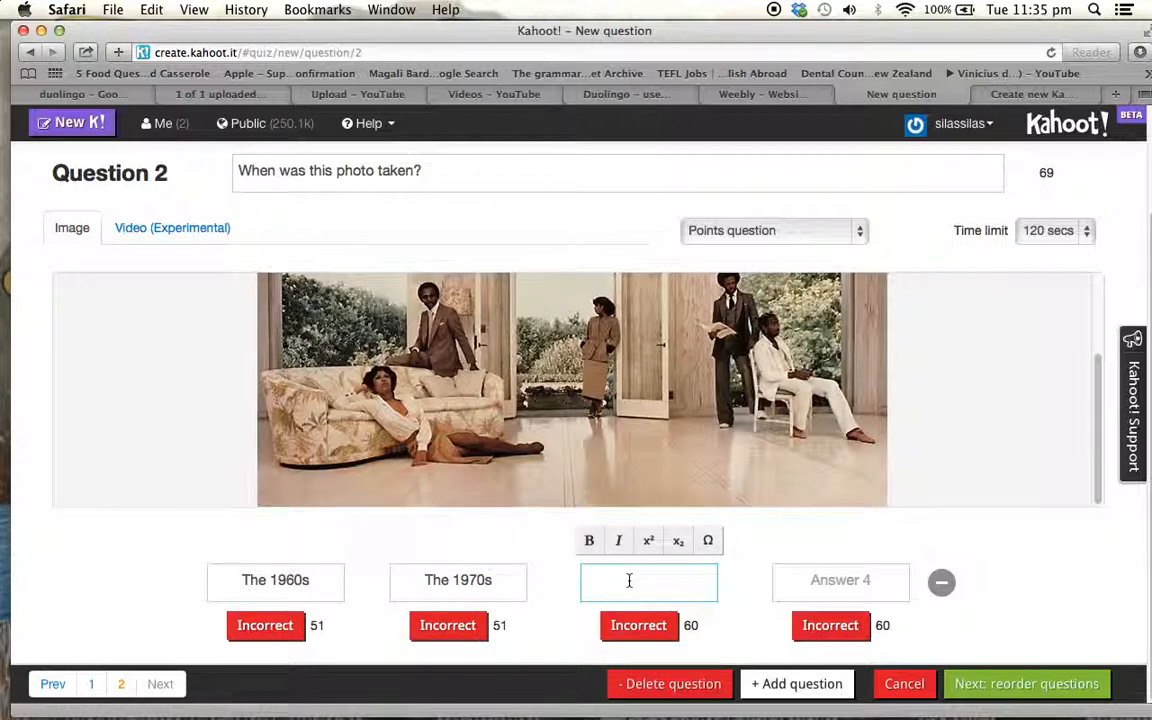
type("The 1980s")
left_click(820, 583)
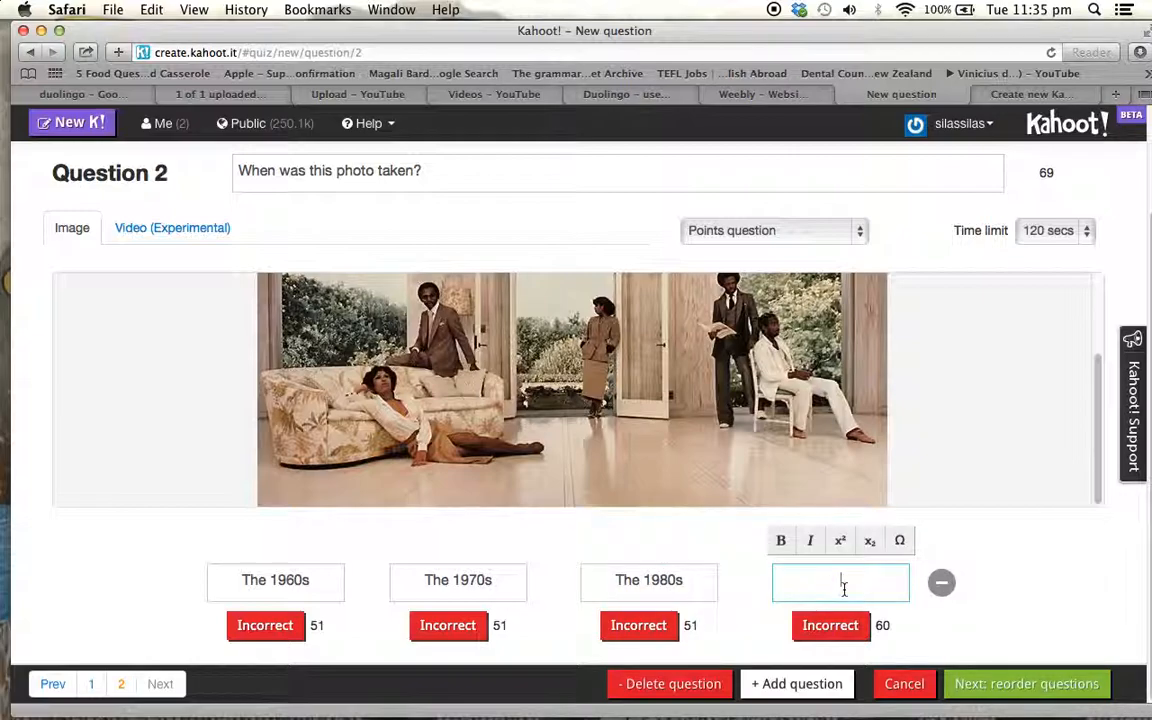
type("The 1990s")
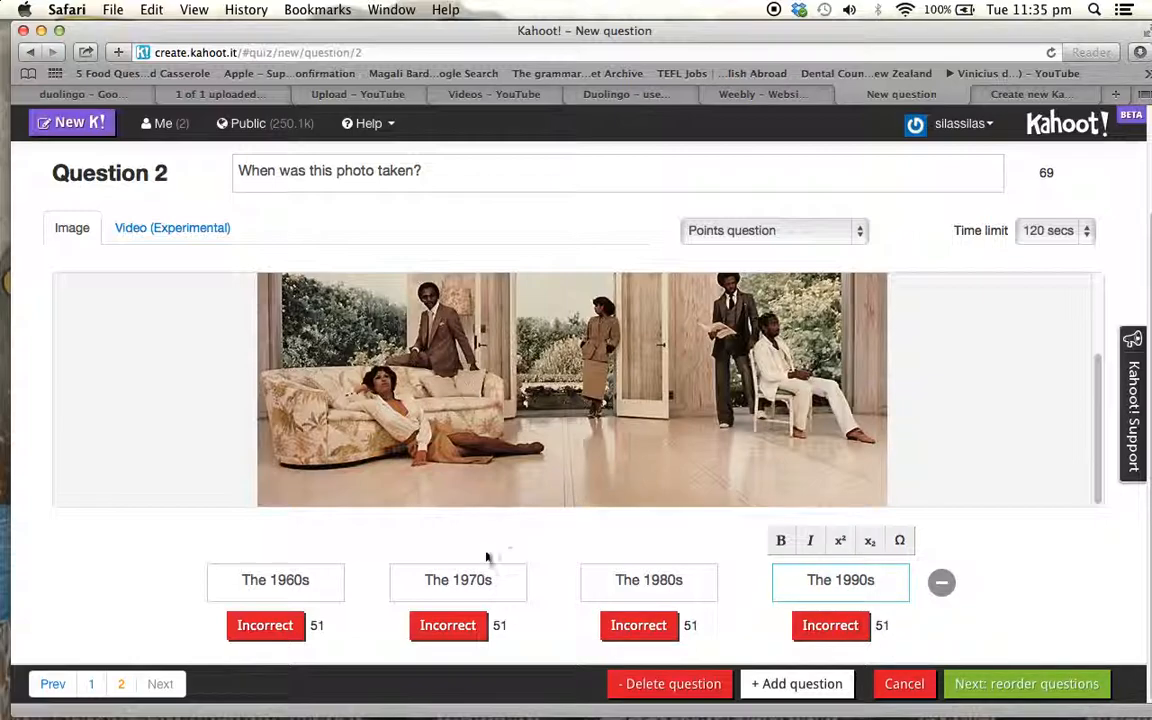
left_click(447, 626)
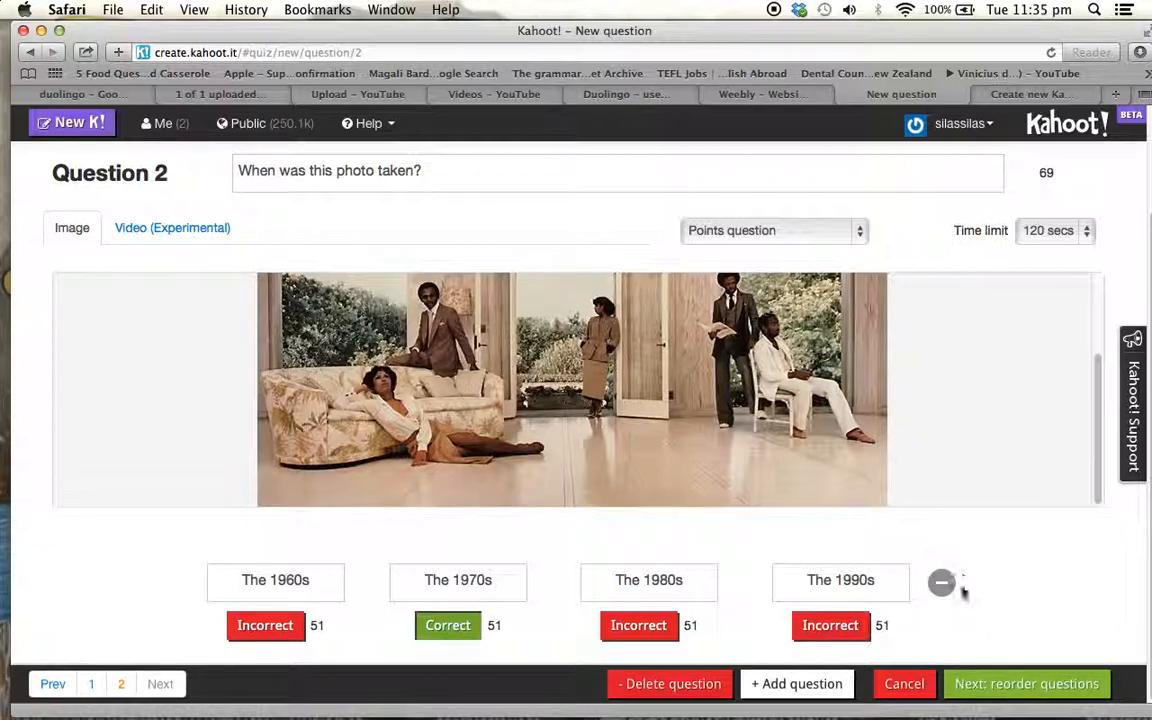
Finish editing the questions, keep their order and proceed to the quiz settings
left_click(1025, 684)
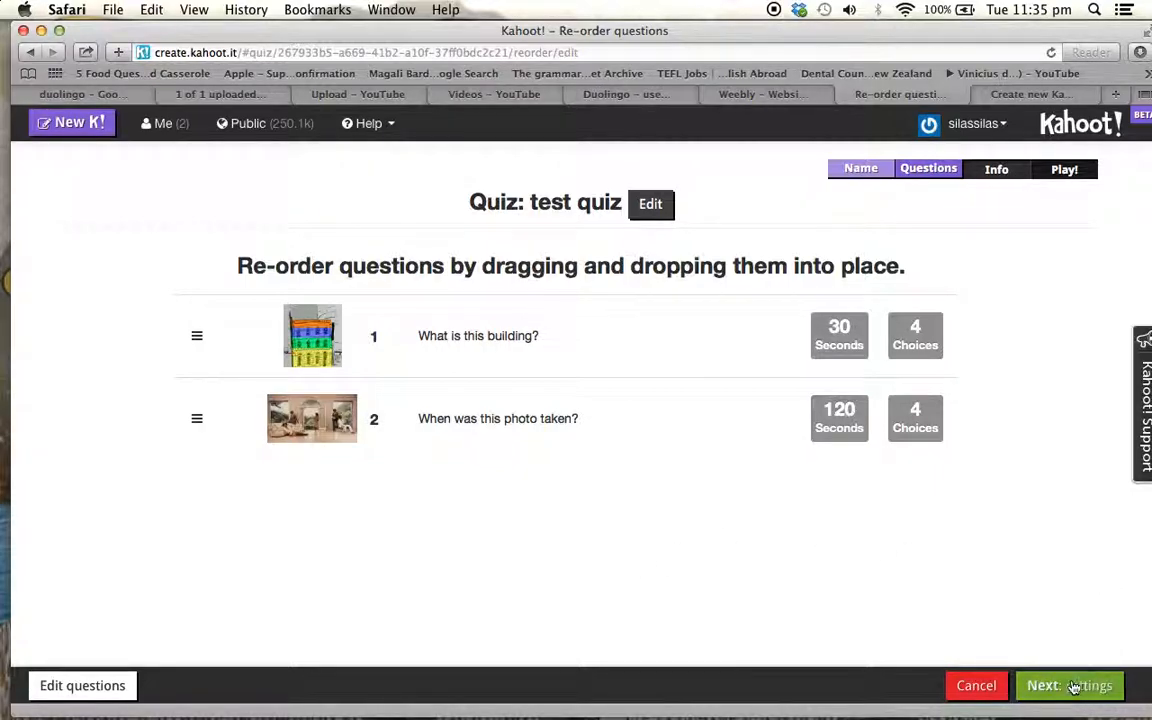
triple_click(1059, 634)
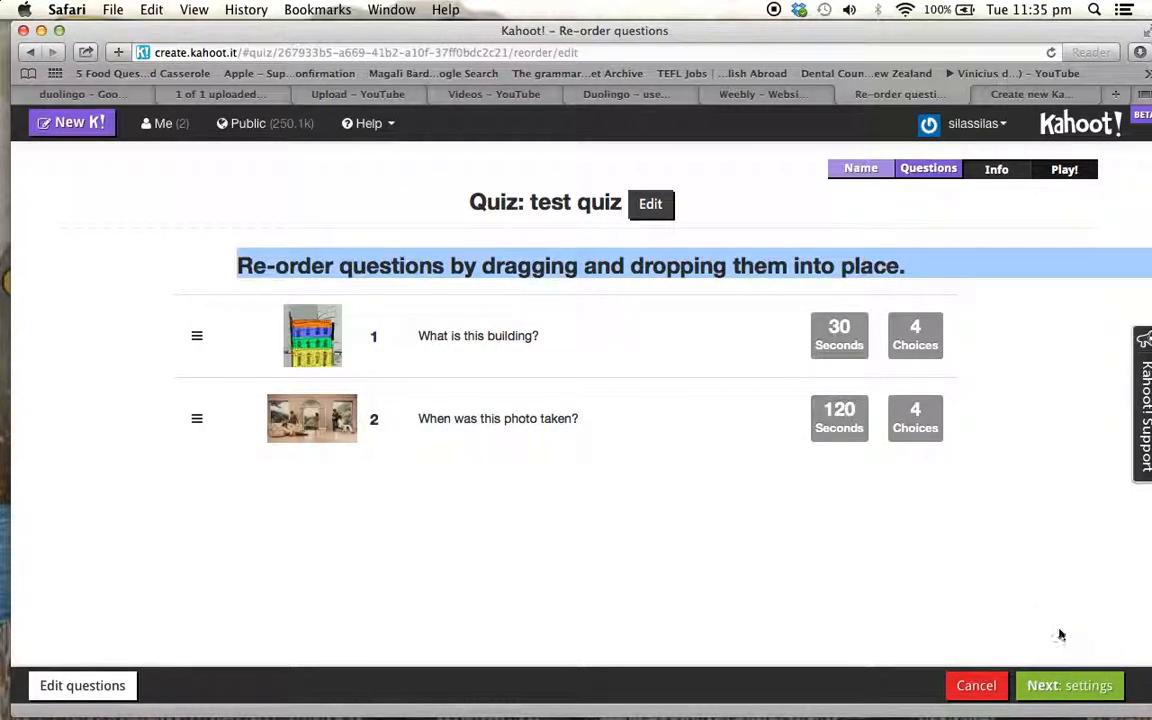
left_click(1052, 690)
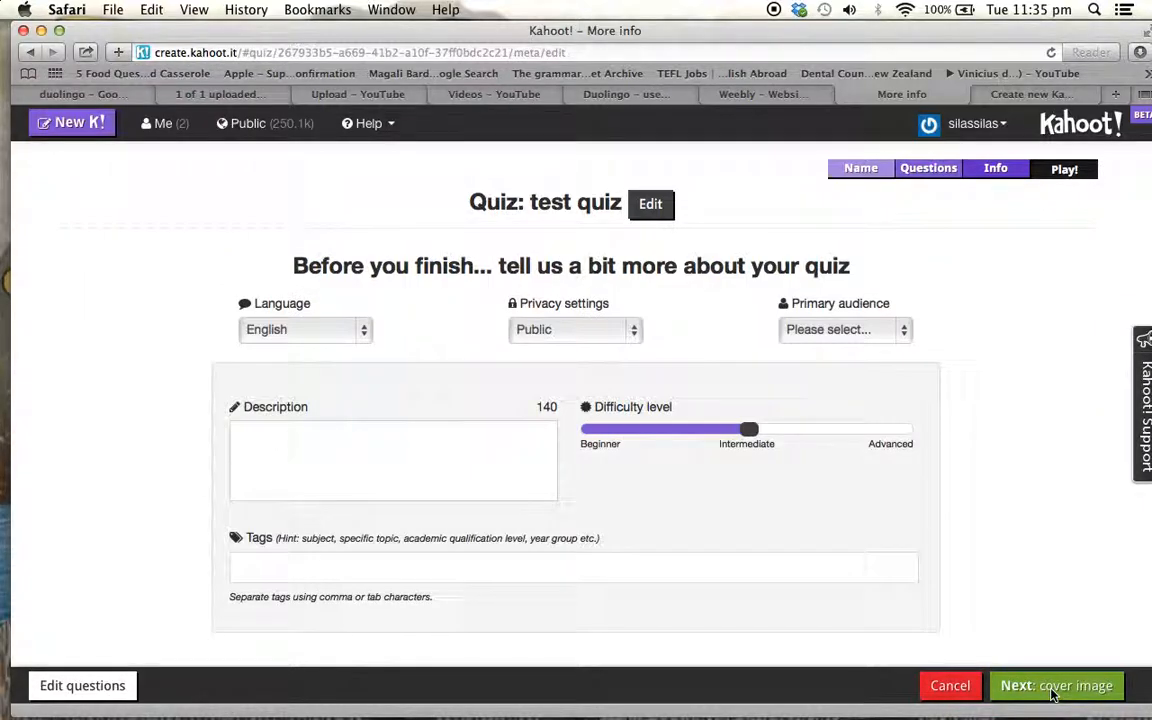
Set the quiz's privacy to Private and try to continue to the cover image
left_click(290, 472)
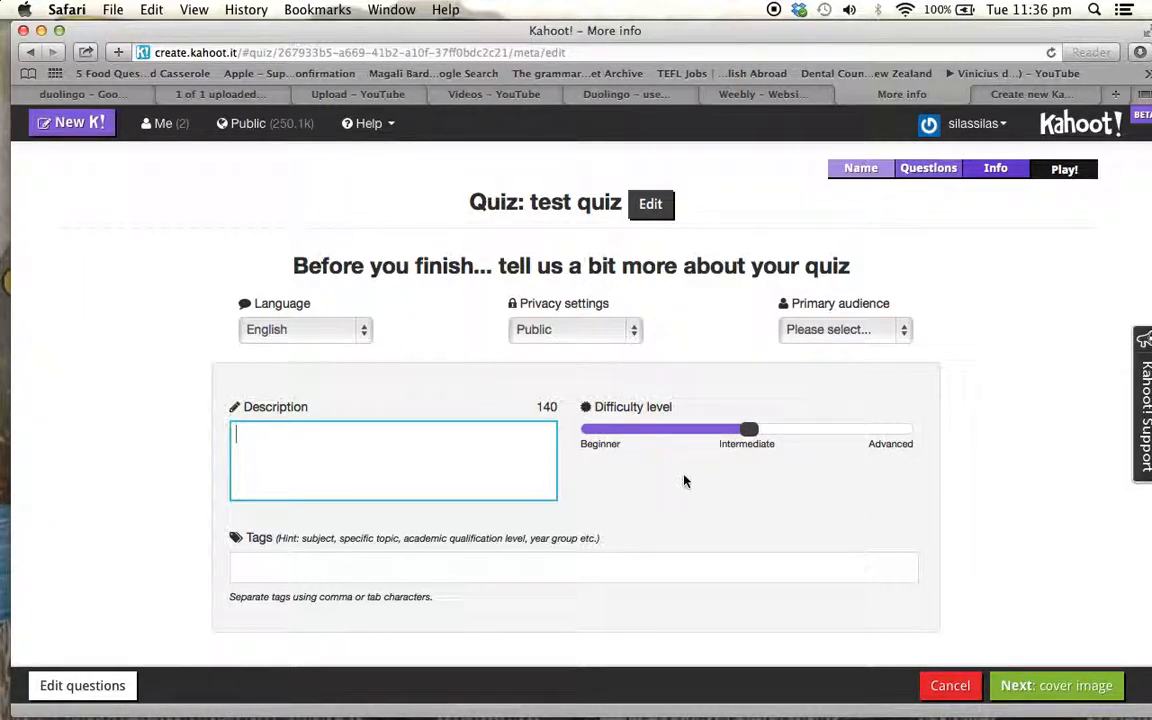
left_click(640, 336)
left_click(635, 336)
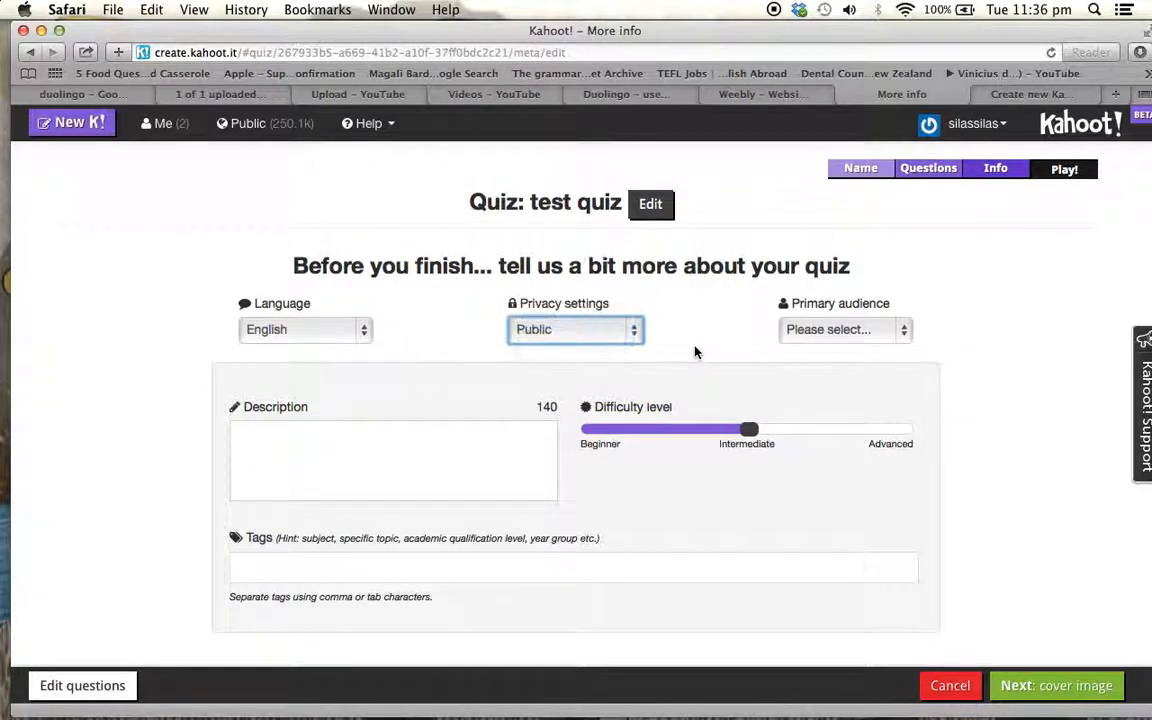
left_click(634, 338)
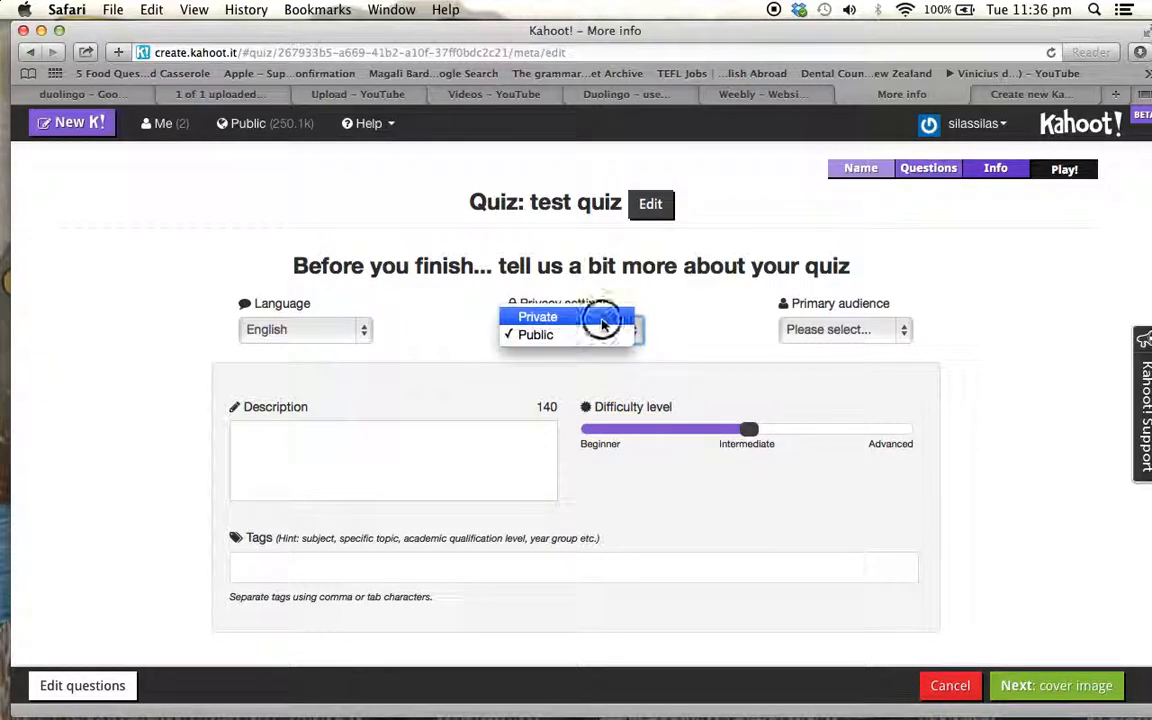
left_click(600, 318)
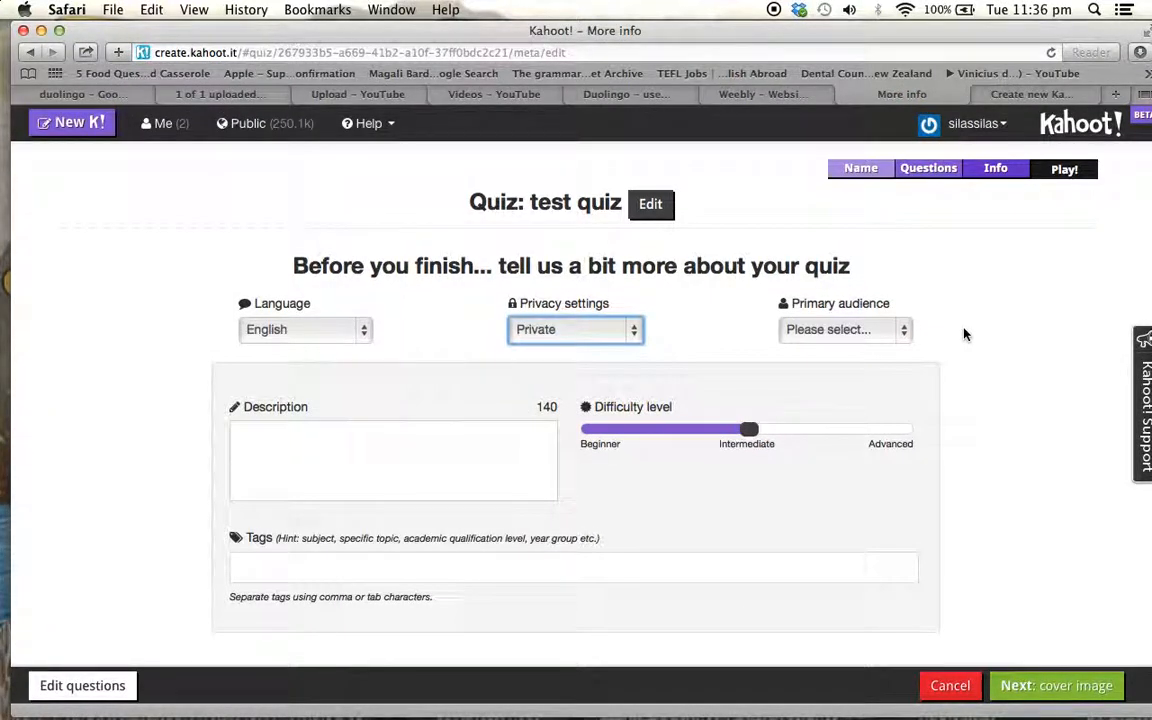
left_click(1012, 686)
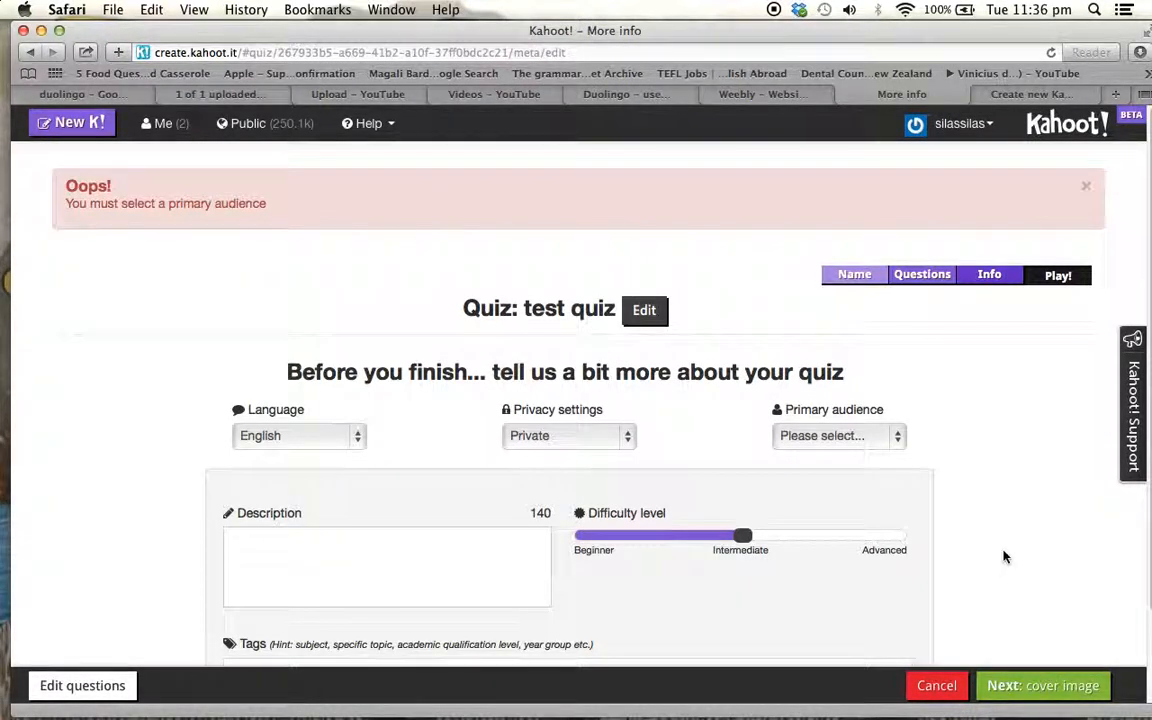
Set the primary audience to School and finish the quiz without a cover image
left_click(828, 438)
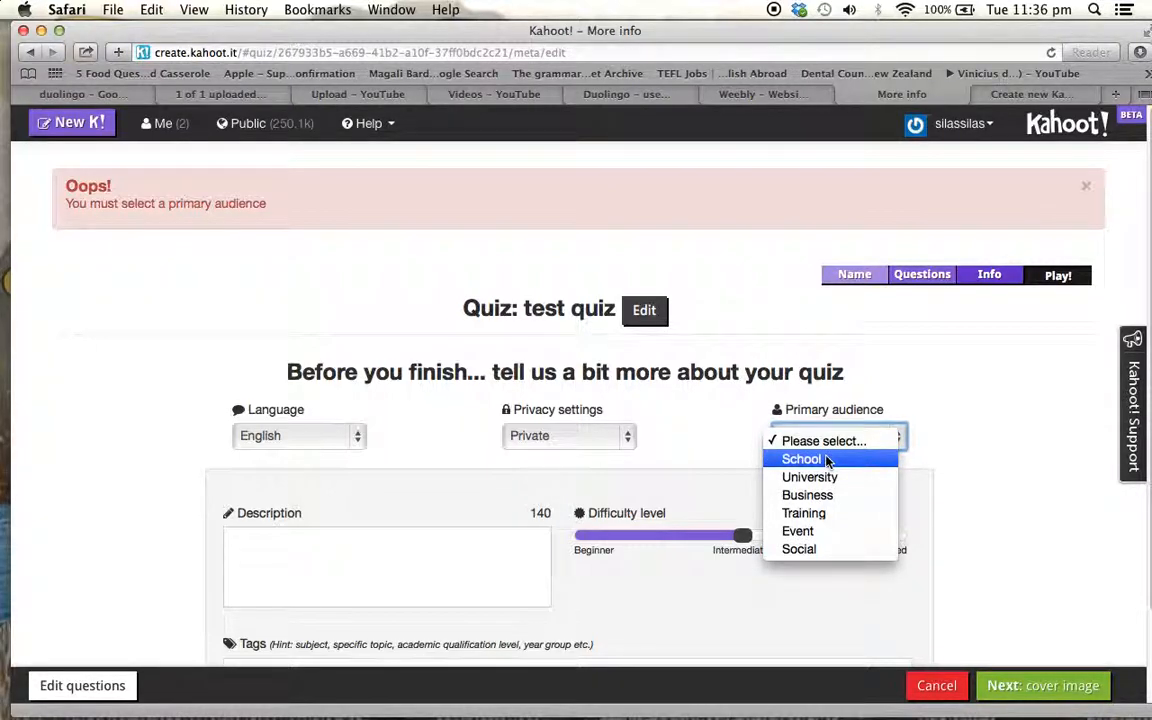
left_click(827, 460)
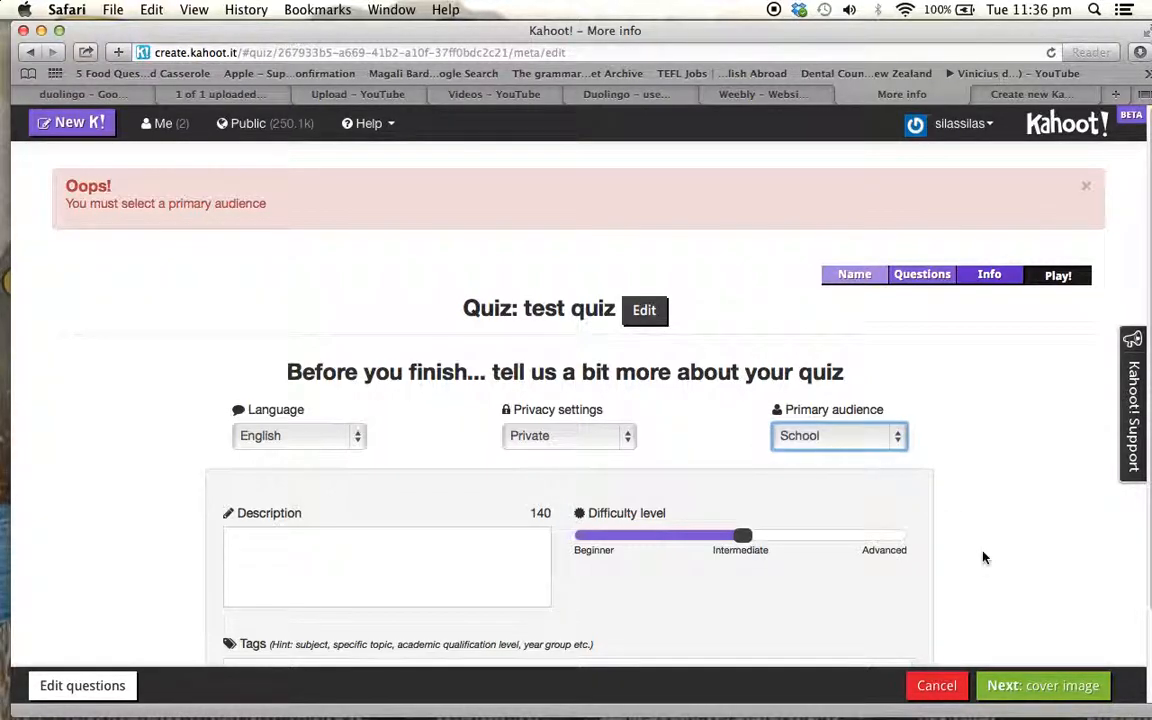
left_click(1037, 687)
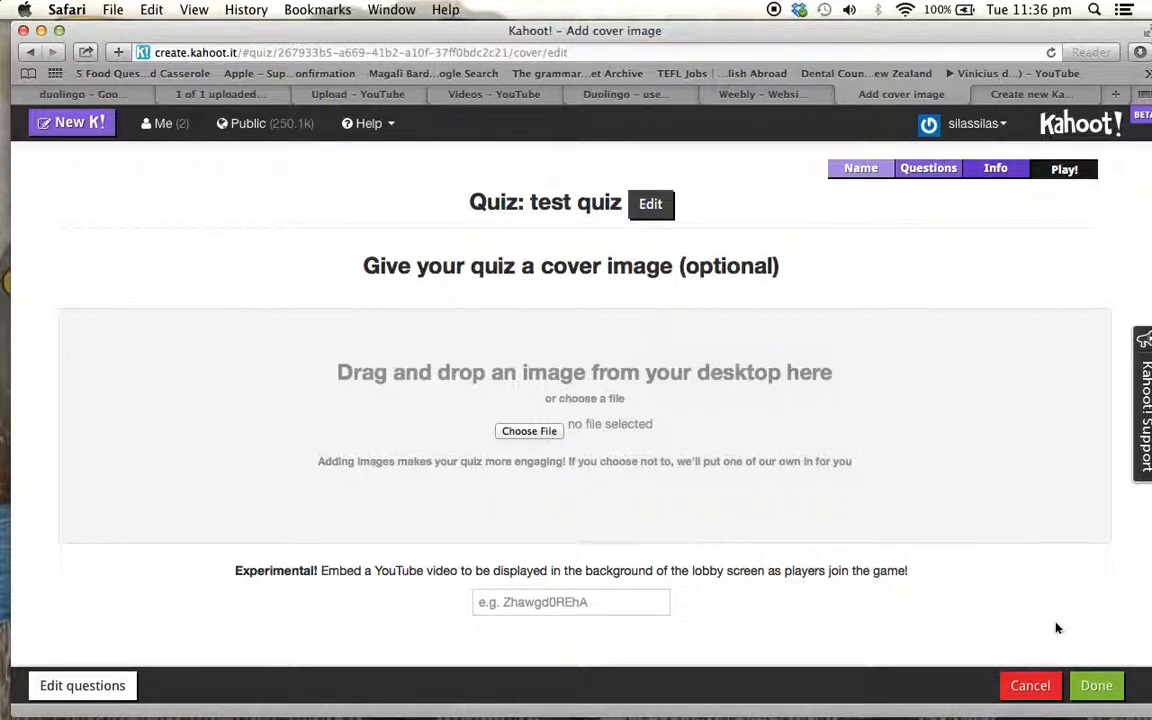
left_click(1097, 686)
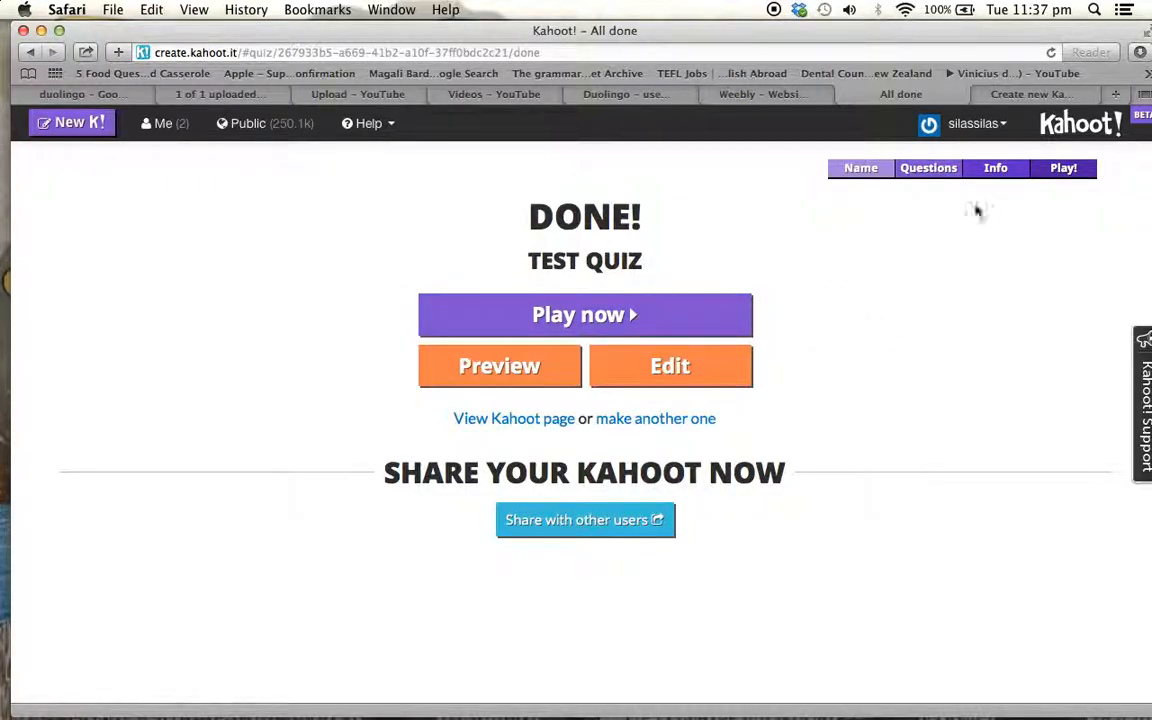
View the account's profile page and return to the Kahoot home page
left_click(985, 127)
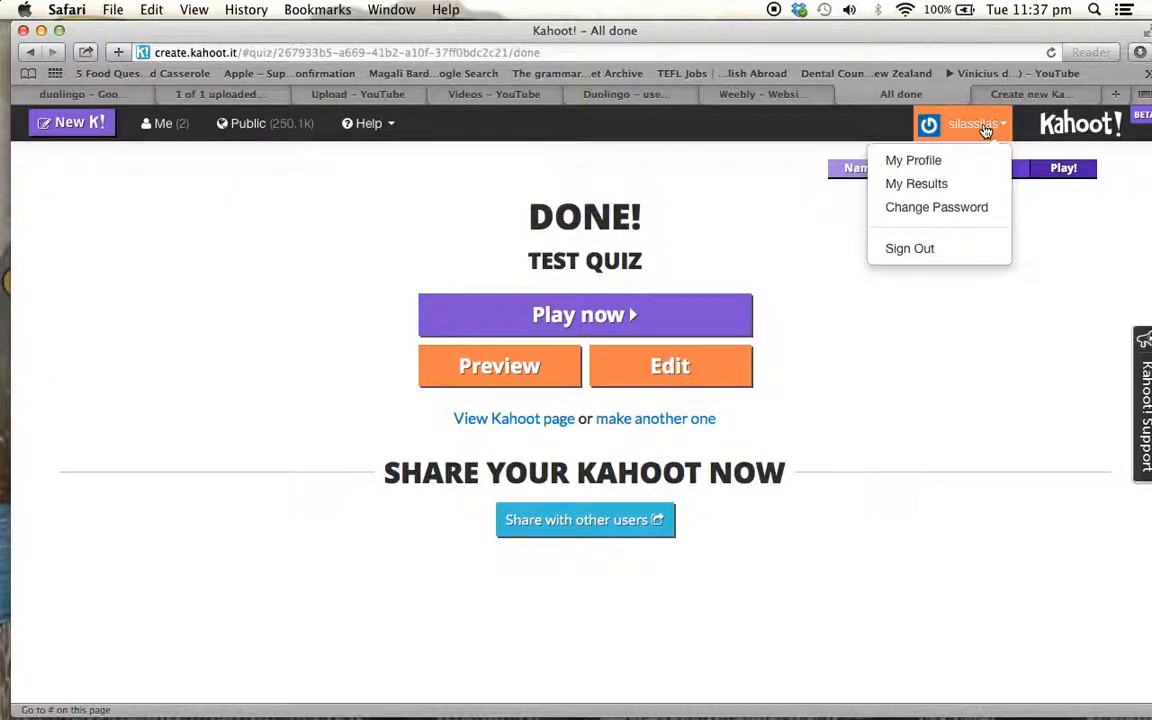
left_click(928, 162)
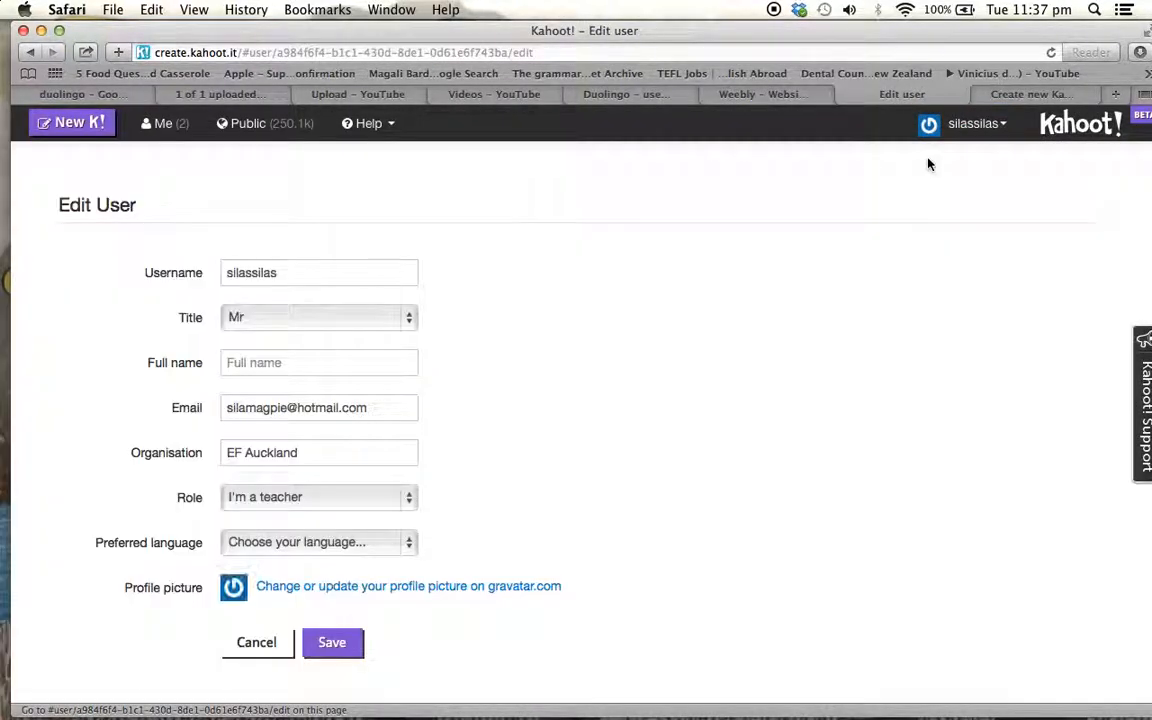
left_click(1075, 125)
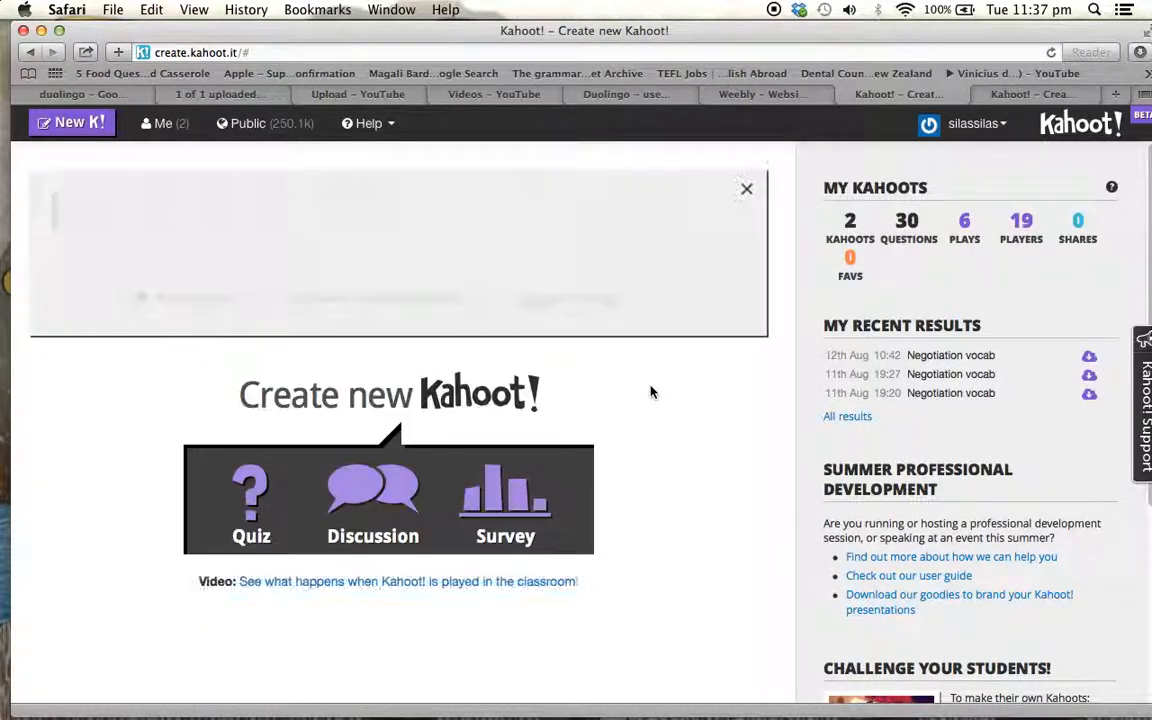